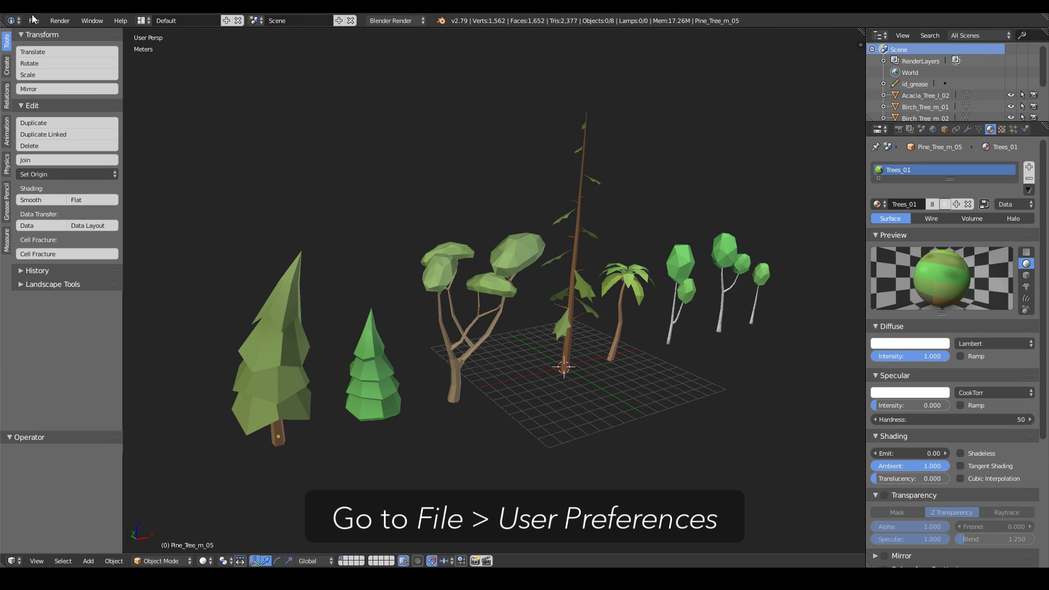
Install and enable the FBX Bundle add-on from FBX_Bundle_1.1.0.zip, saving user settings
left_click(34, 21)
left_click(88, 146)
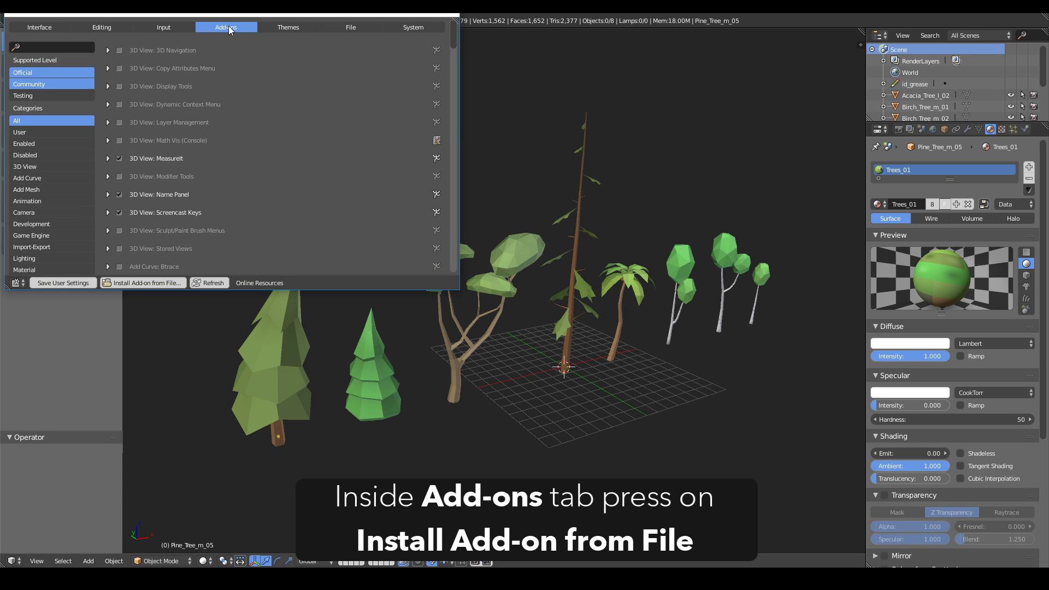
left_click(143, 283)
left_click_drag(459, 289, 664, 492)
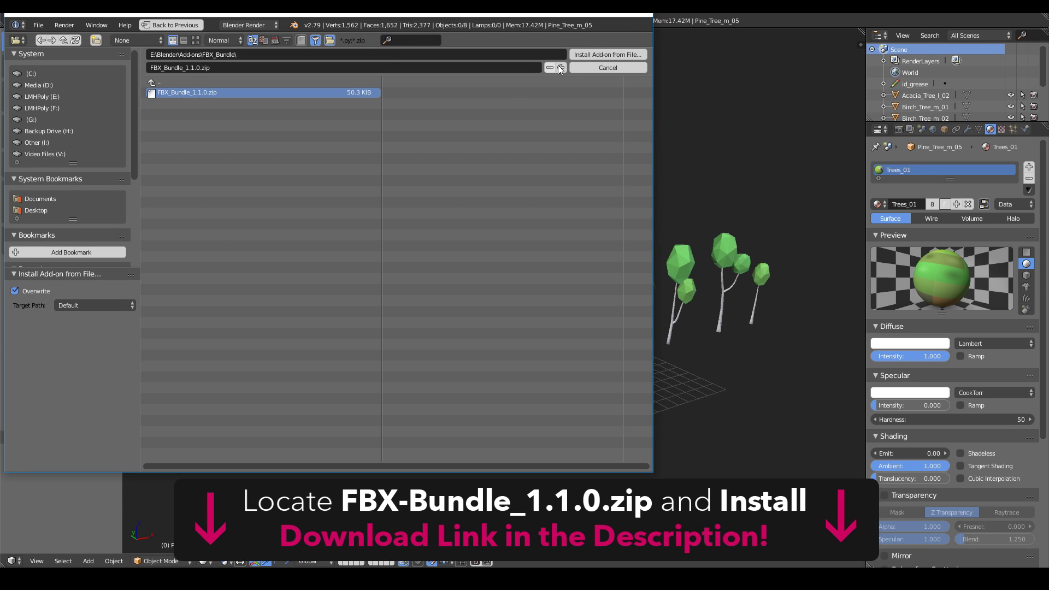
left_click(598, 55)
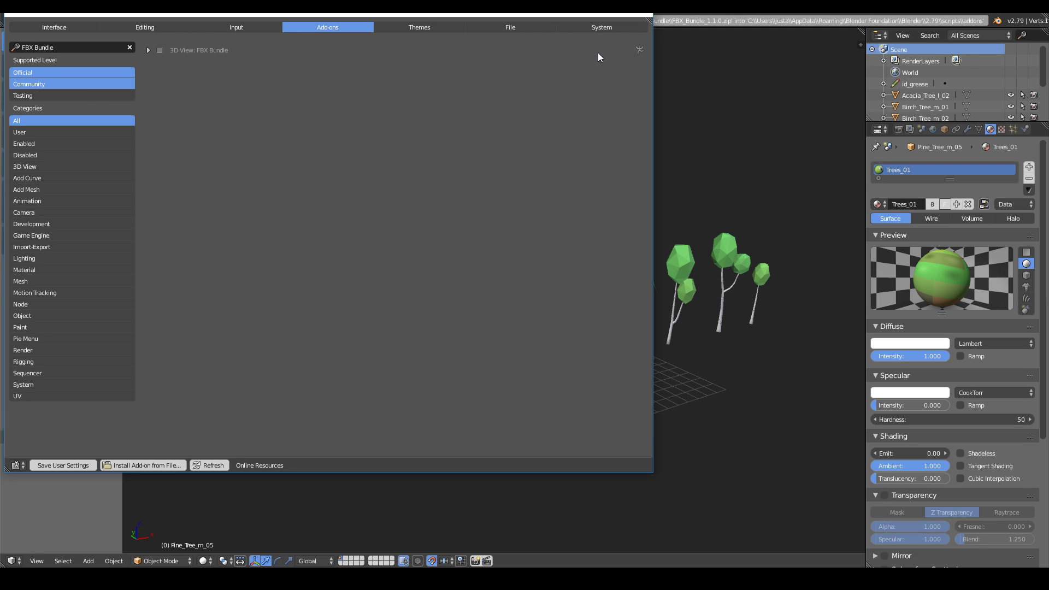
left_click(159, 51)
left_click(60, 466)
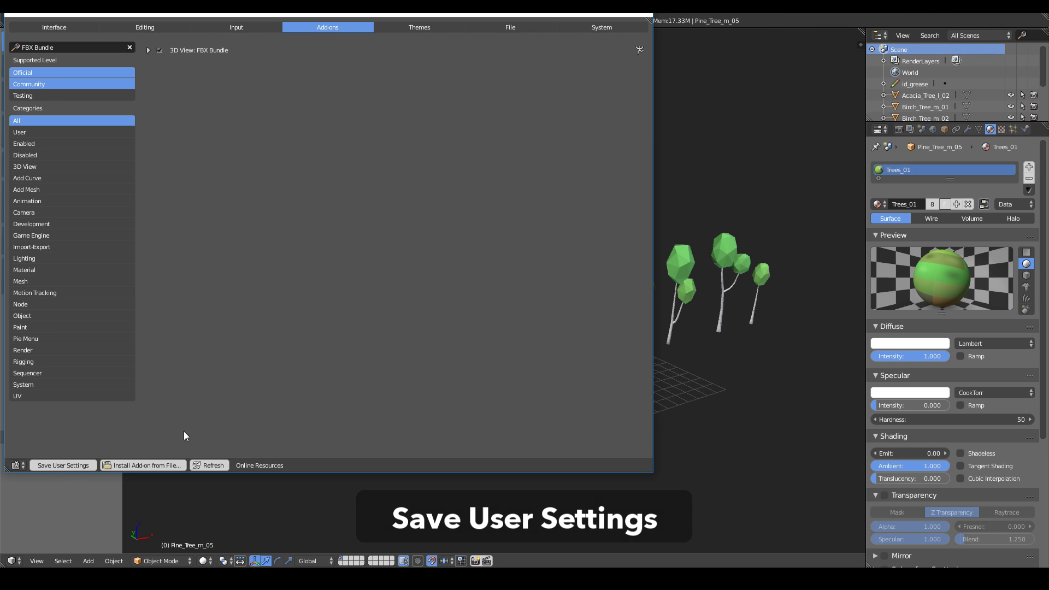
left_click(644, 15)
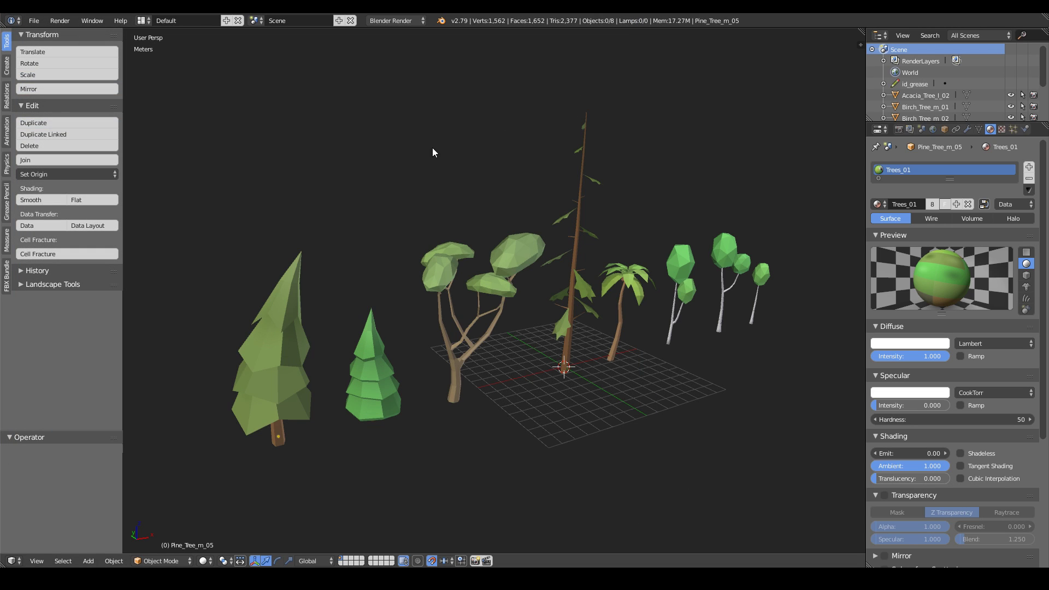
Show the FBX Bundle panel and set its target platform to Unity
left_click(5, 282)
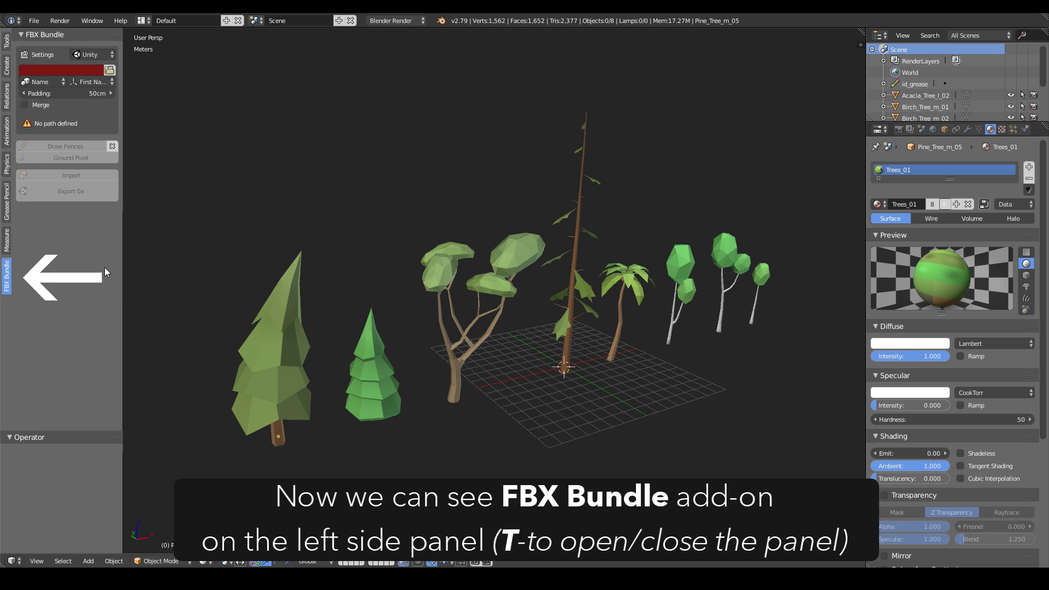
key("t")
key("t")
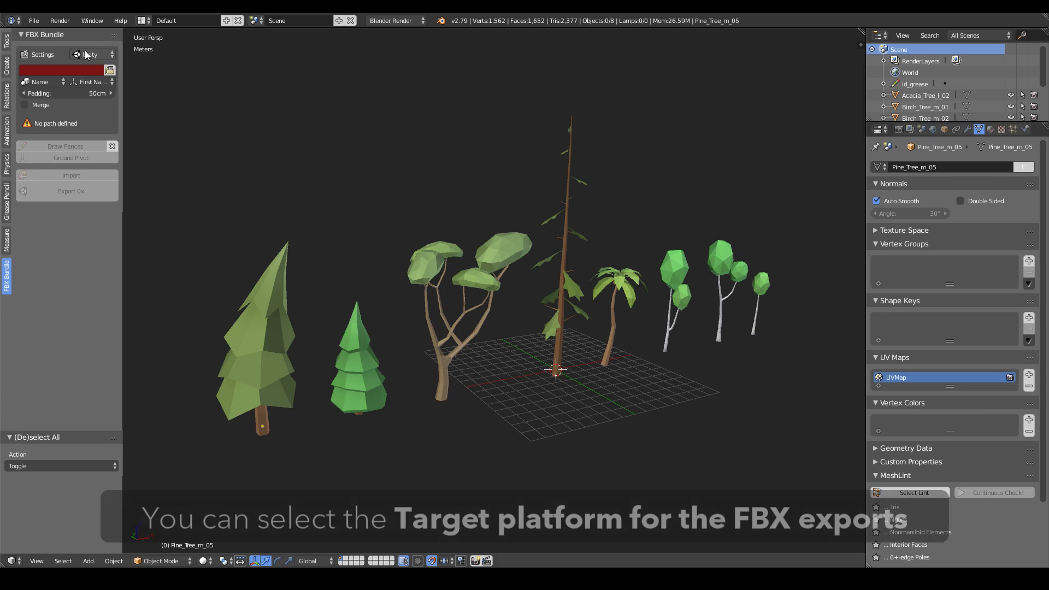
left_click(89, 56)
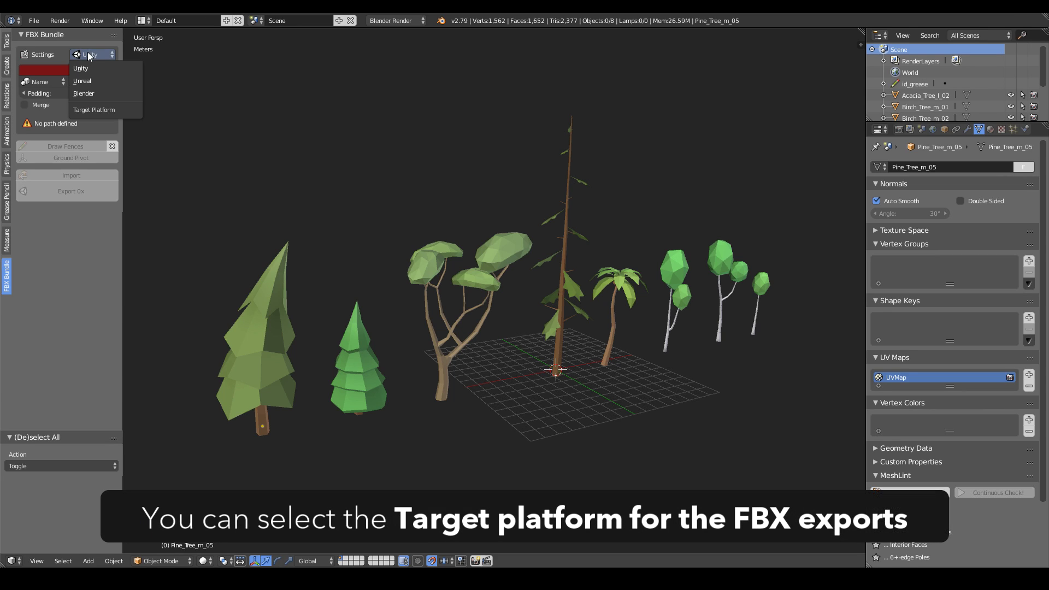
left_click(96, 92)
left_click(94, 65)
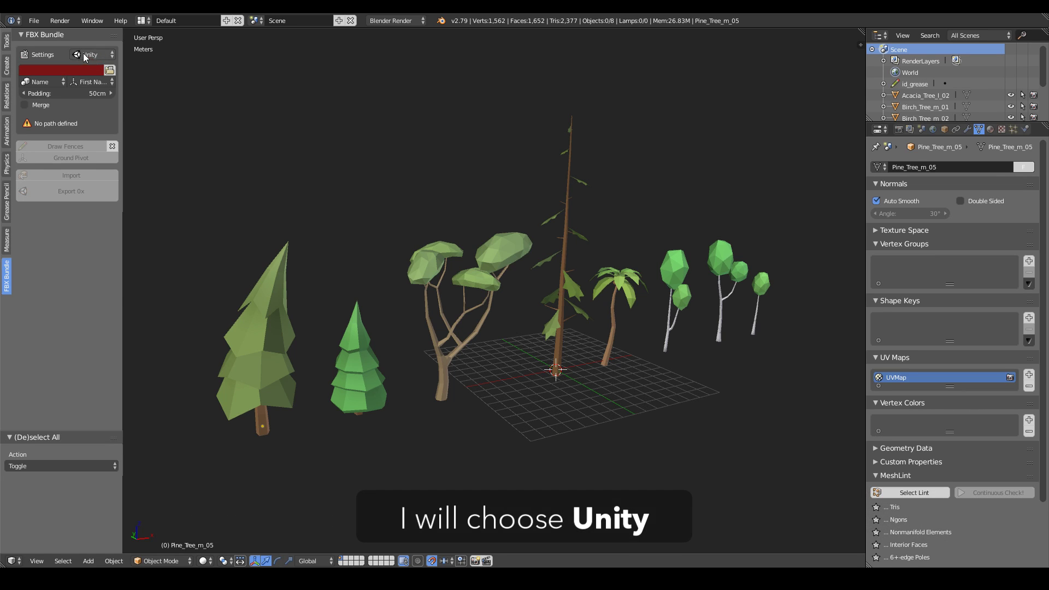
Point the FBX Bundle export path to the Exported Meshes folder, then select all objects
left_click(110, 70)
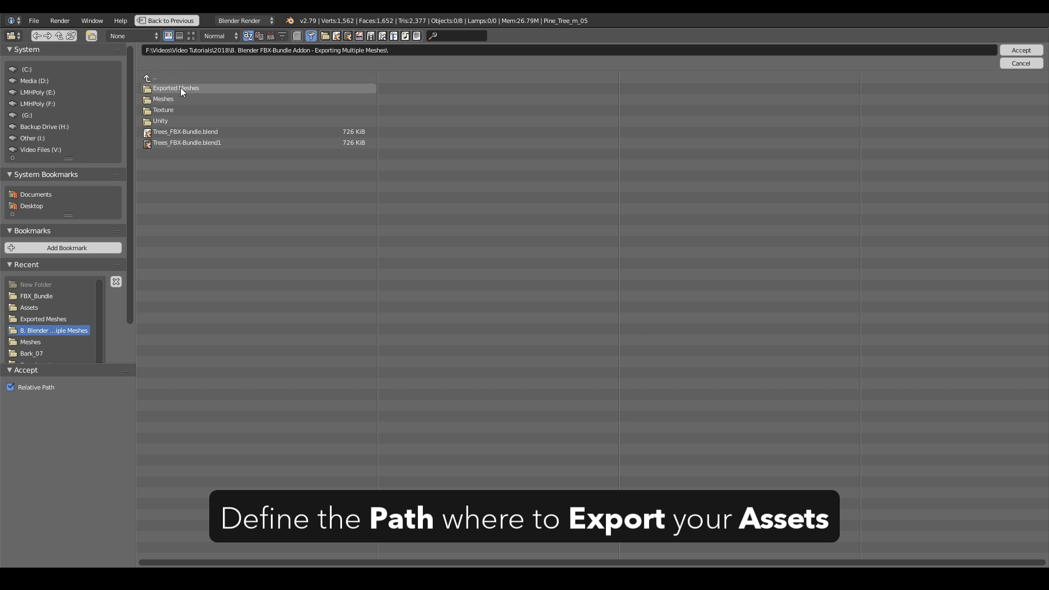
left_click(181, 87)
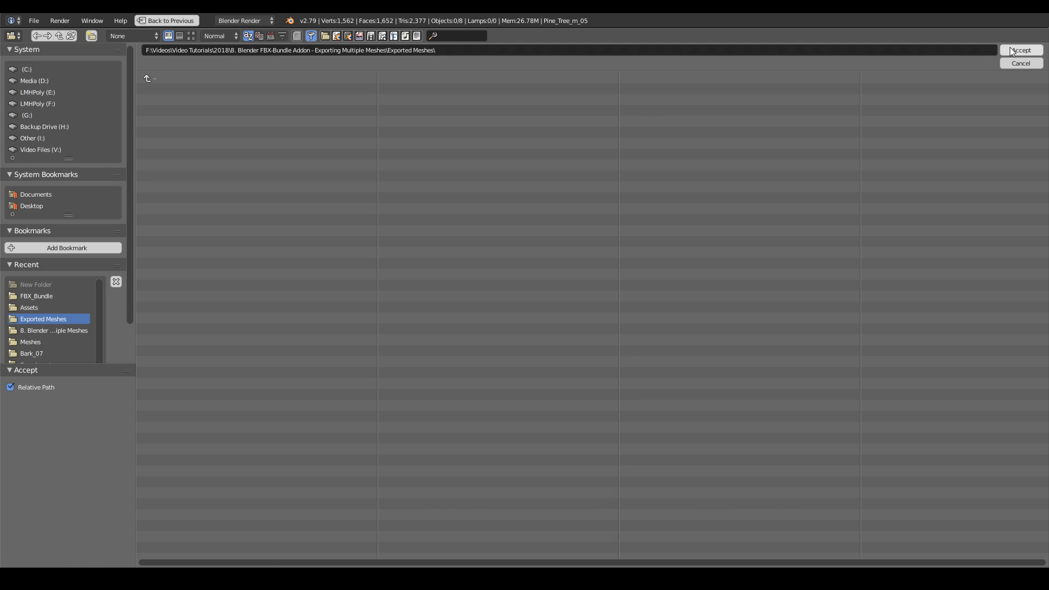
left_click(1010, 48)
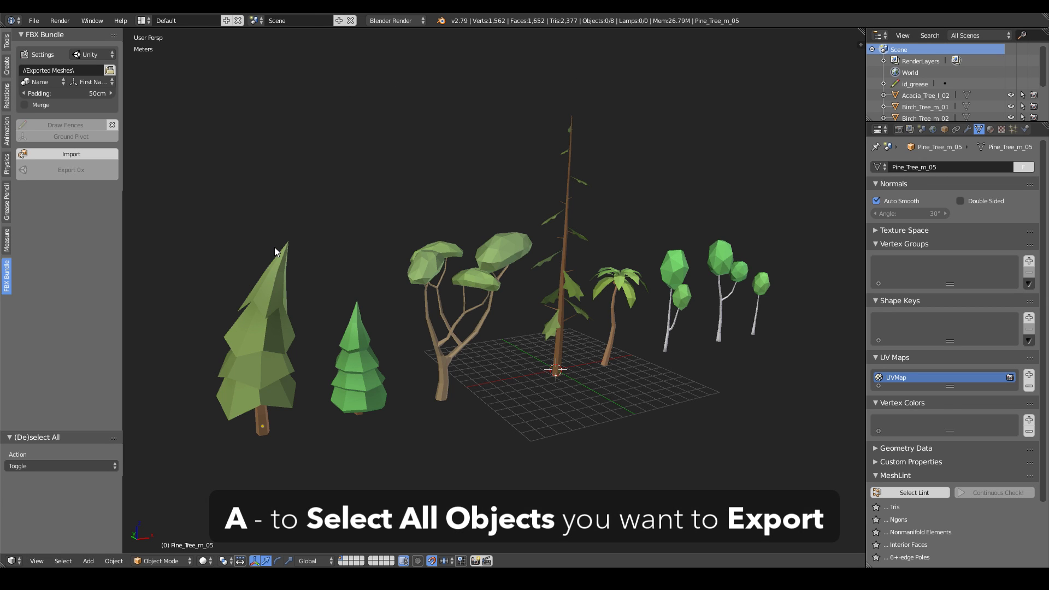
key("a")
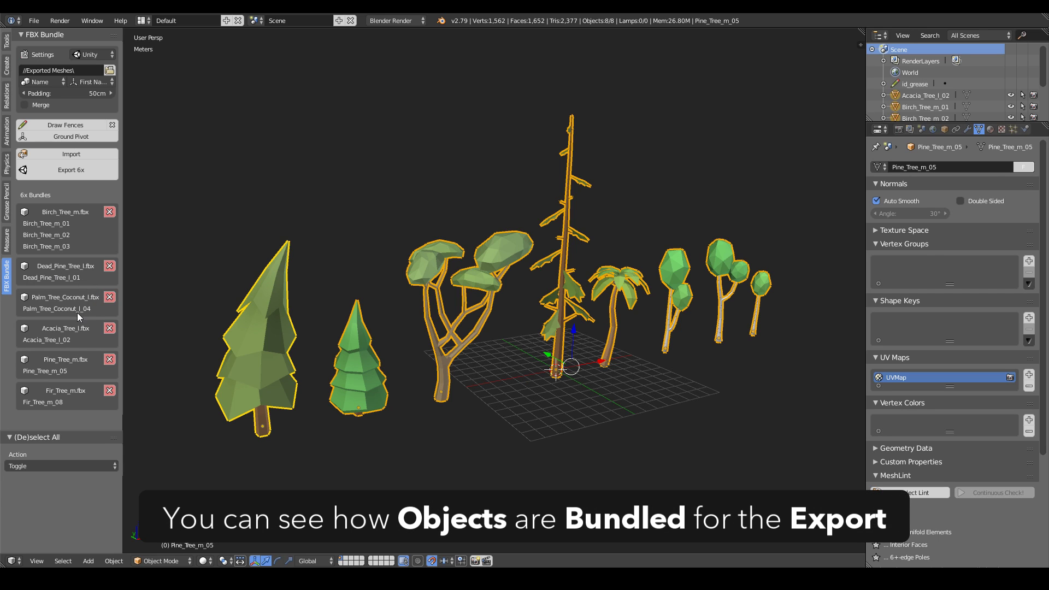
Change the bundle mode from Name to Parent for eight bundles, and show the transform sidebar
left_click(40, 82)
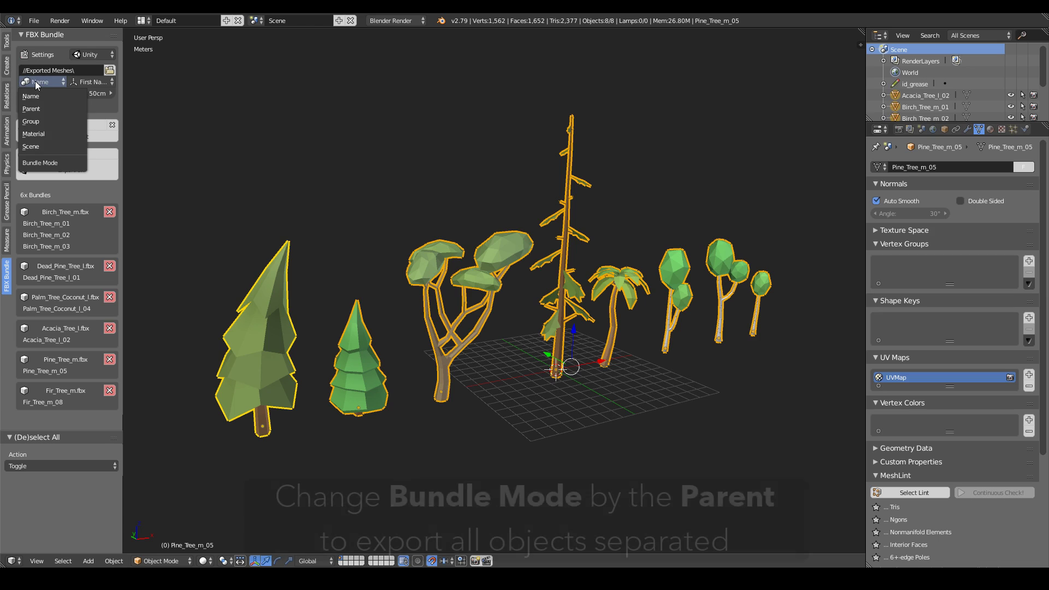
left_click(47, 109)
scroll(59, 229, "down", 1)
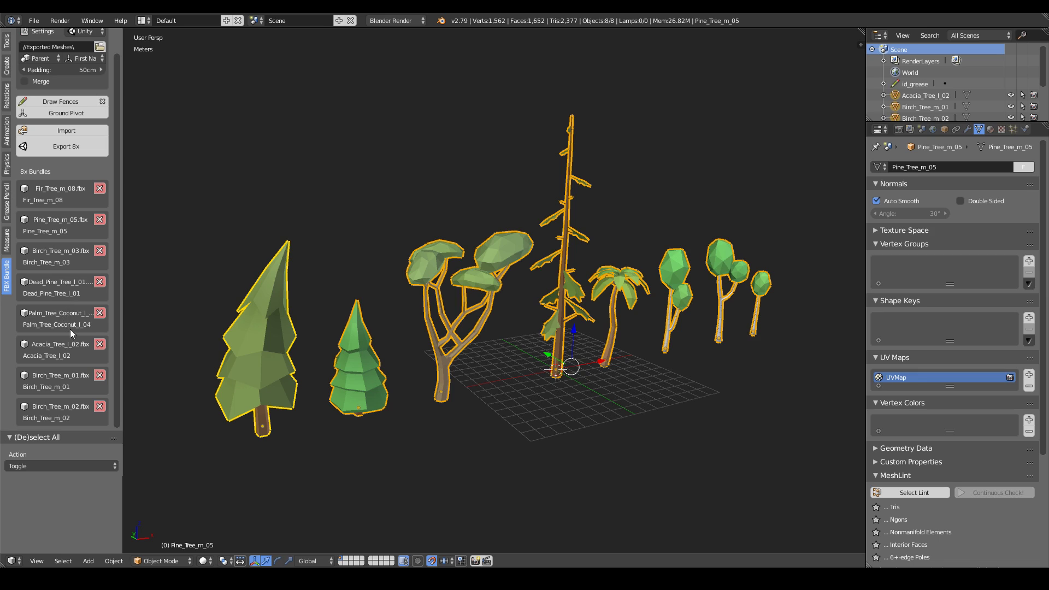
scroll(70, 195, "up", 1)
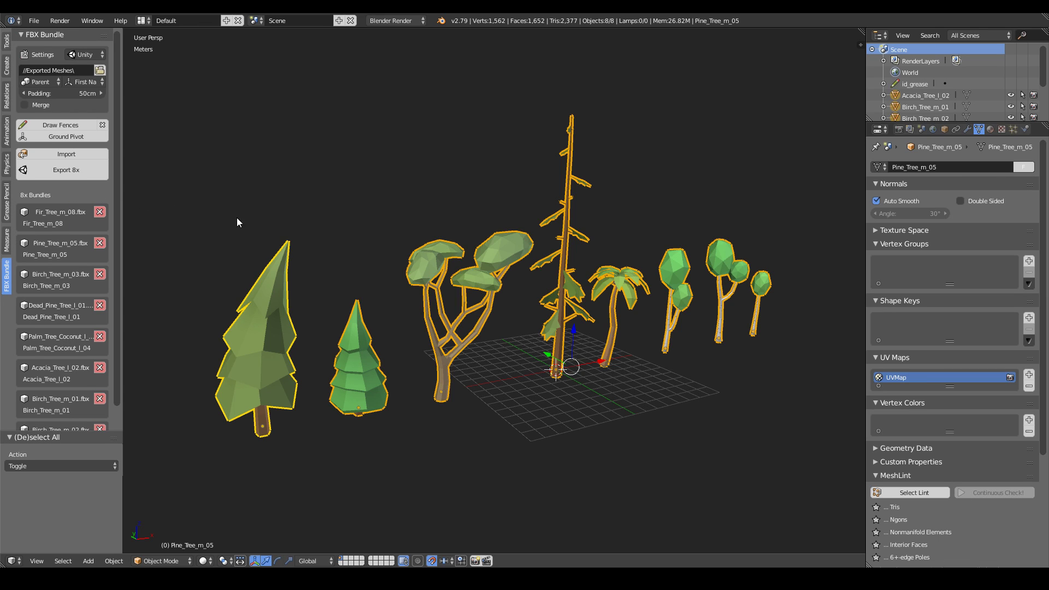
key("n")
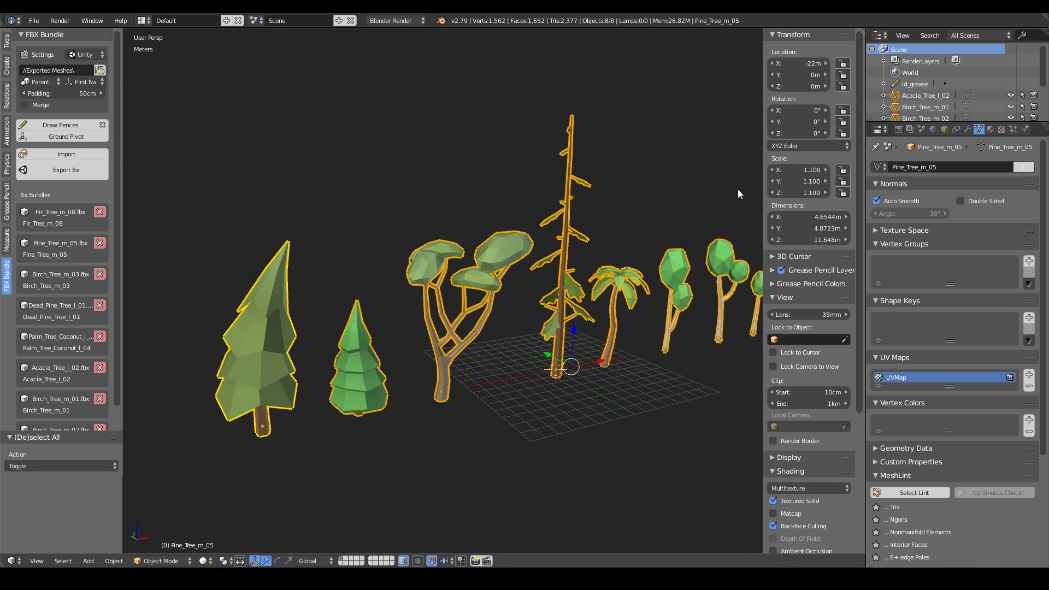
Inspect the transforms of the pine, fir, acacia, dead pine and two birch trees
left_click(290, 356)
left_click(366, 343)
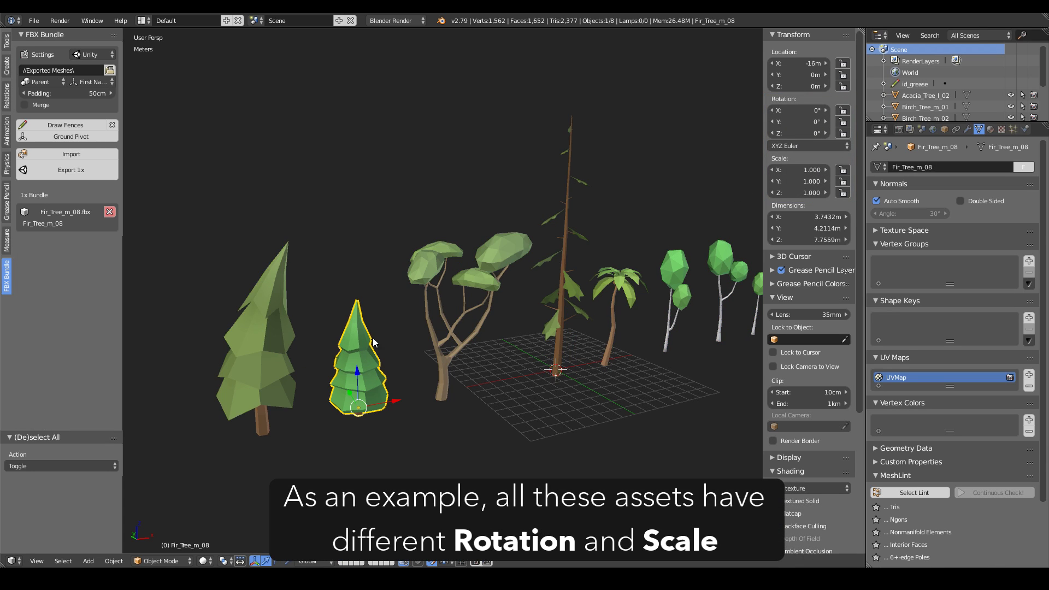
left_click(467, 315)
left_click(570, 270)
left_click(670, 287)
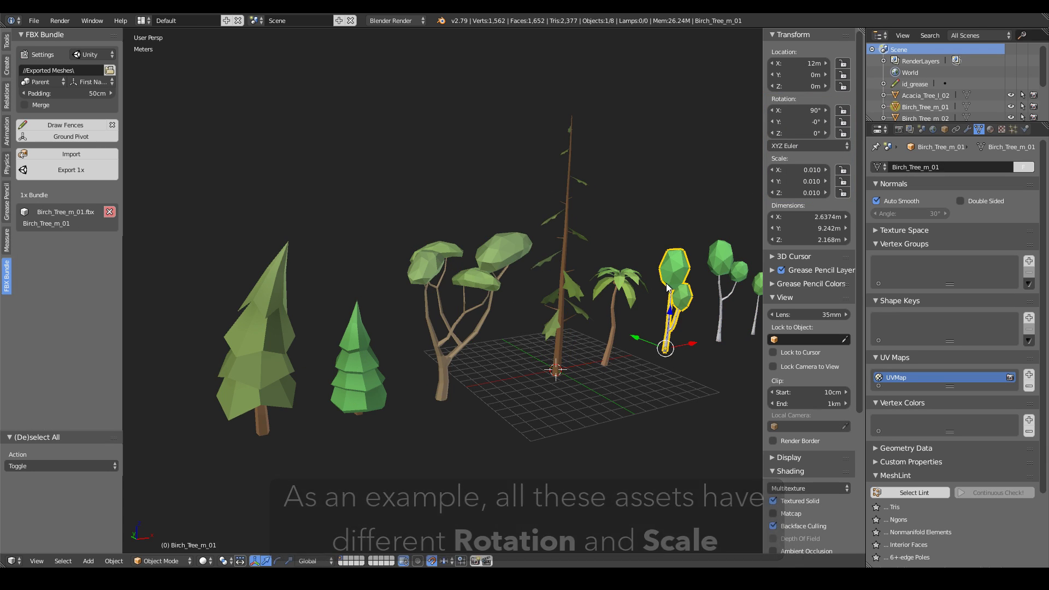
left_click(733, 292)
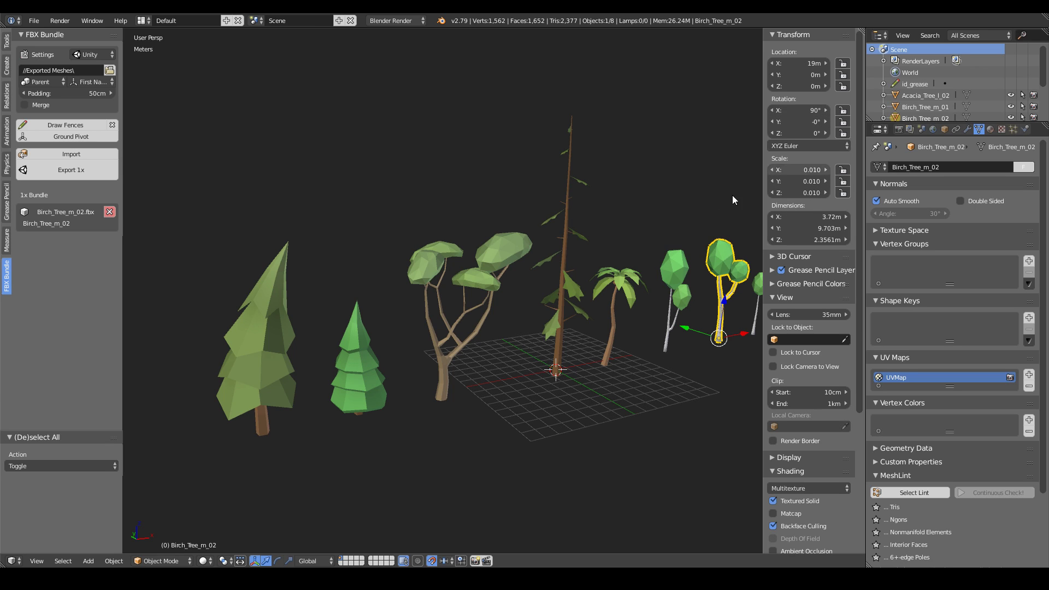
Apply rotation and scale to all eight trees and export them as 8 FBX bundles
key("a")
key("a")
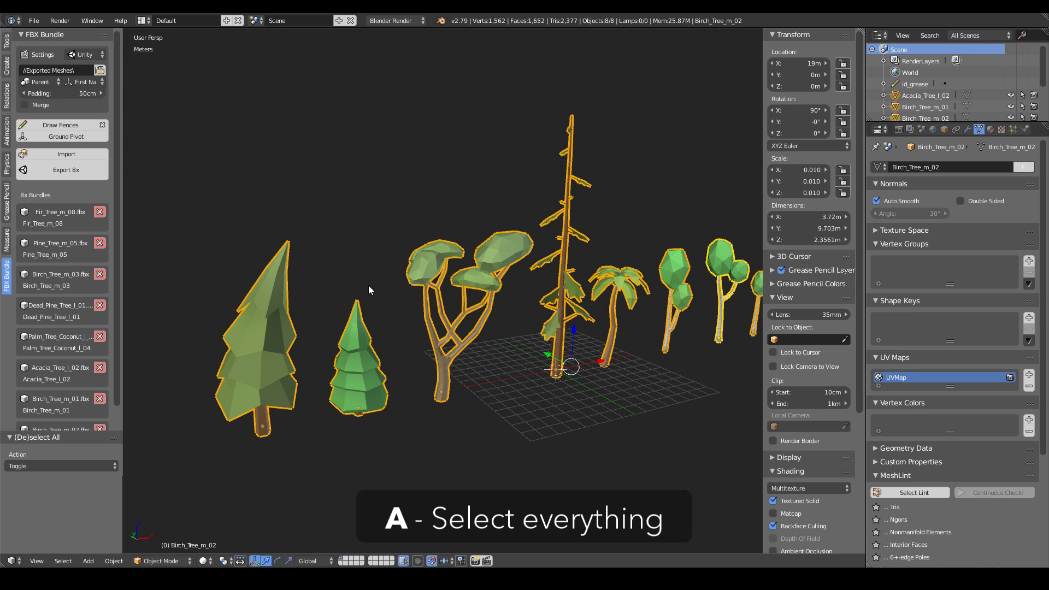
key("ctrl+a")
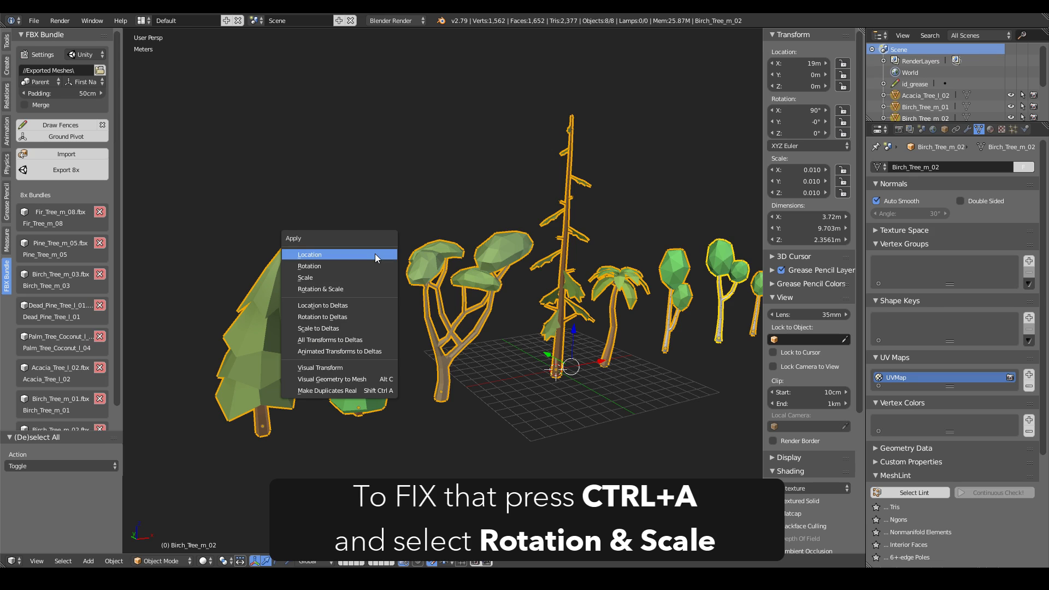
left_click(362, 288)
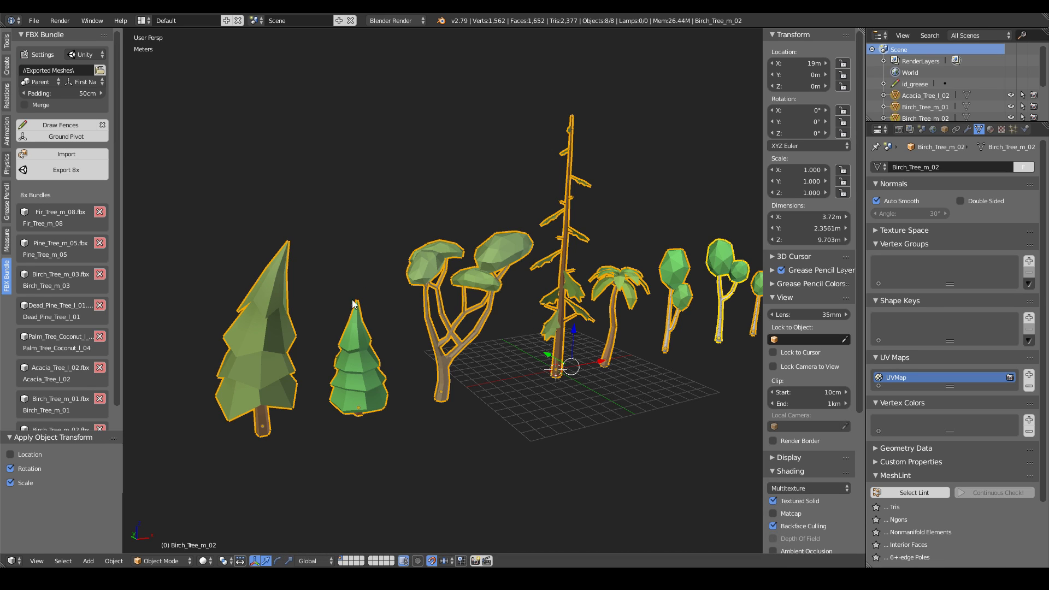
left_click(72, 174)
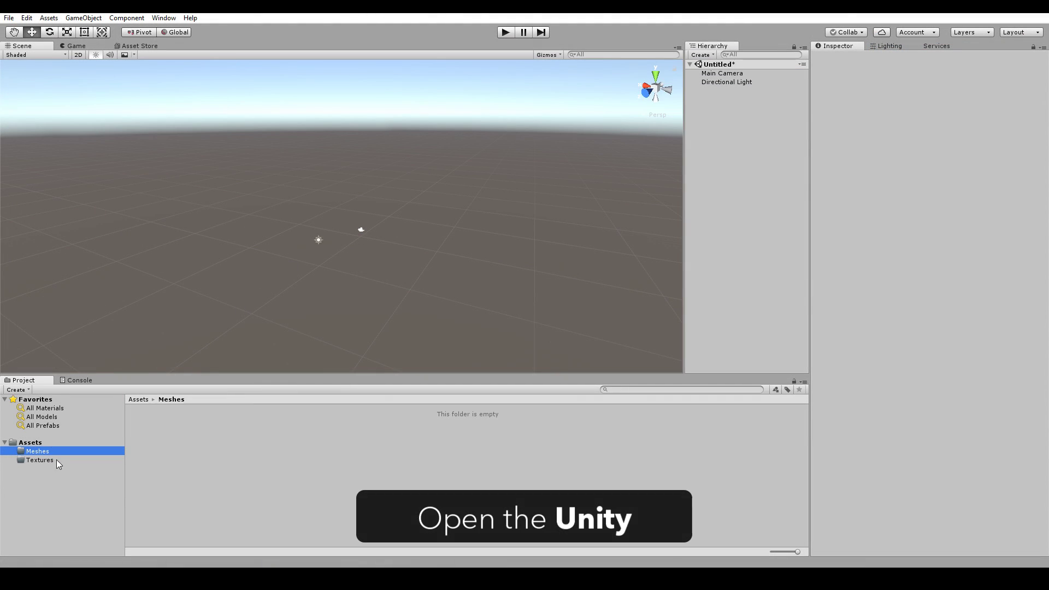
Open the empty Textures folder in the Unity project
left_click(39, 460)
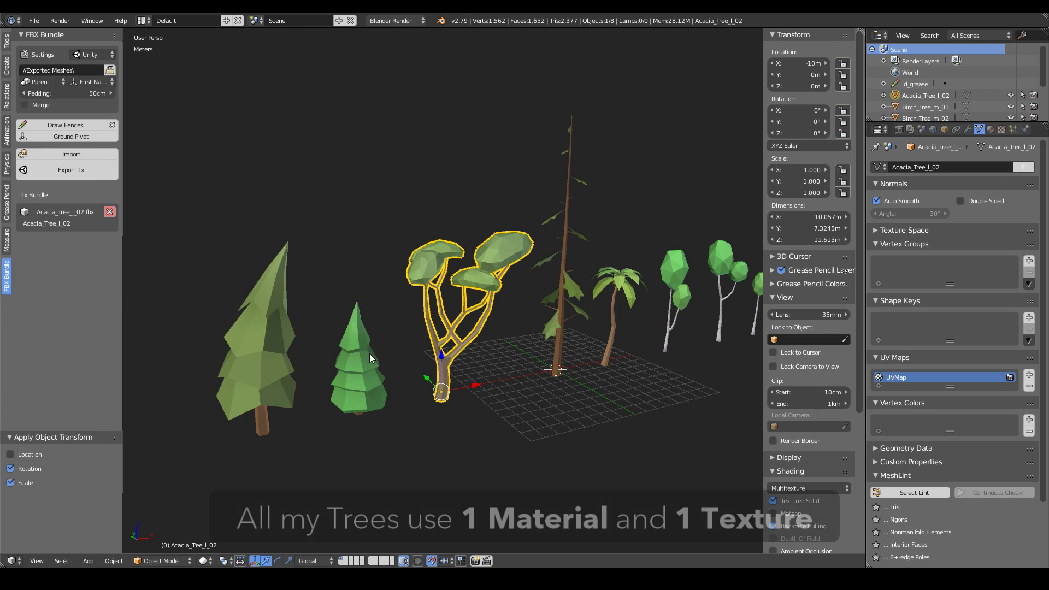
Hide the sidebar and view the material settings of the selected trees
right_click(495, 340)
key("n")
right_click(673, 281)
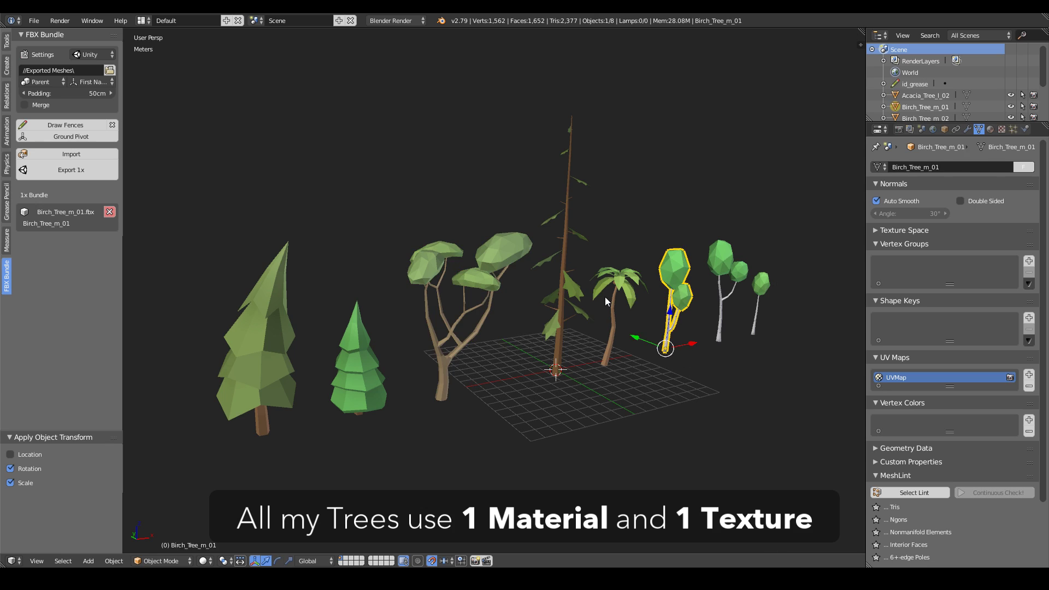
right_click(620, 289)
left_click(990, 129)
Check the birch, dead pine and acacia material and its Trees_Texture_Atlas.png texture
right_click(676, 279)
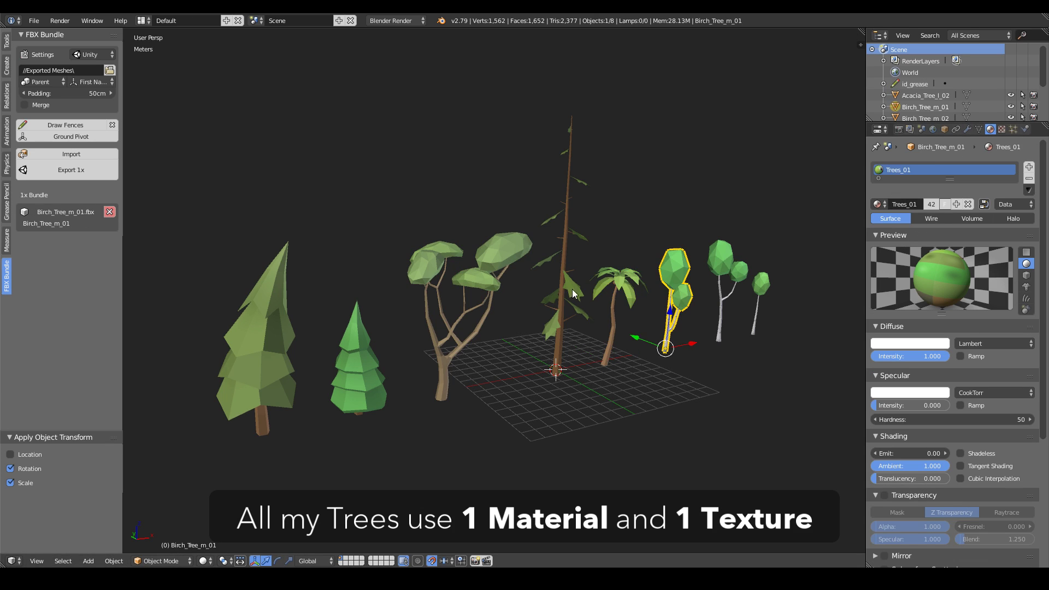
right_click(563, 246)
right_click(456, 295)
left_click(1002, 129)
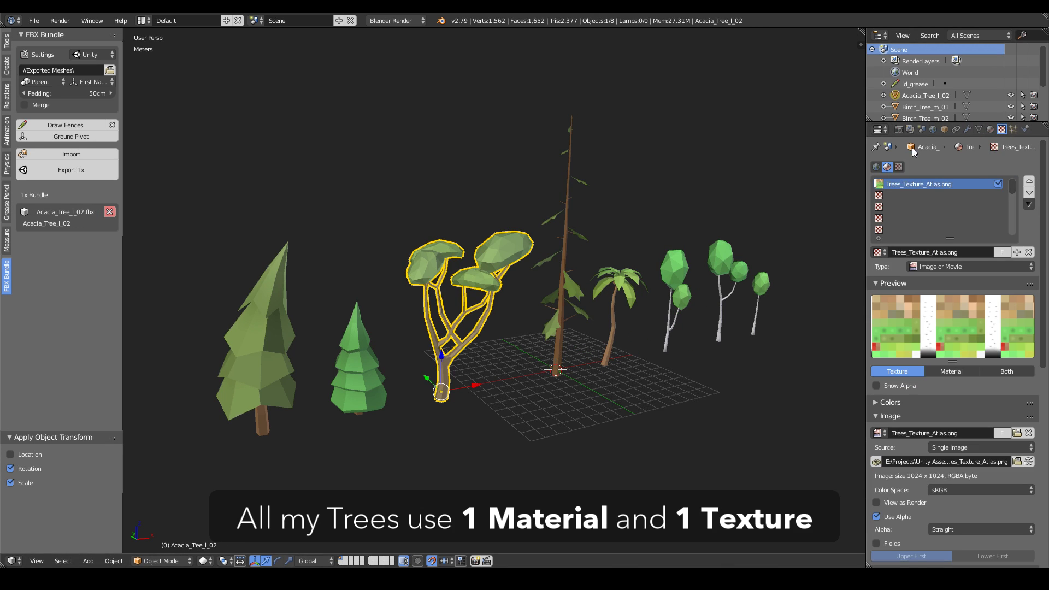
left_click(990, 129)
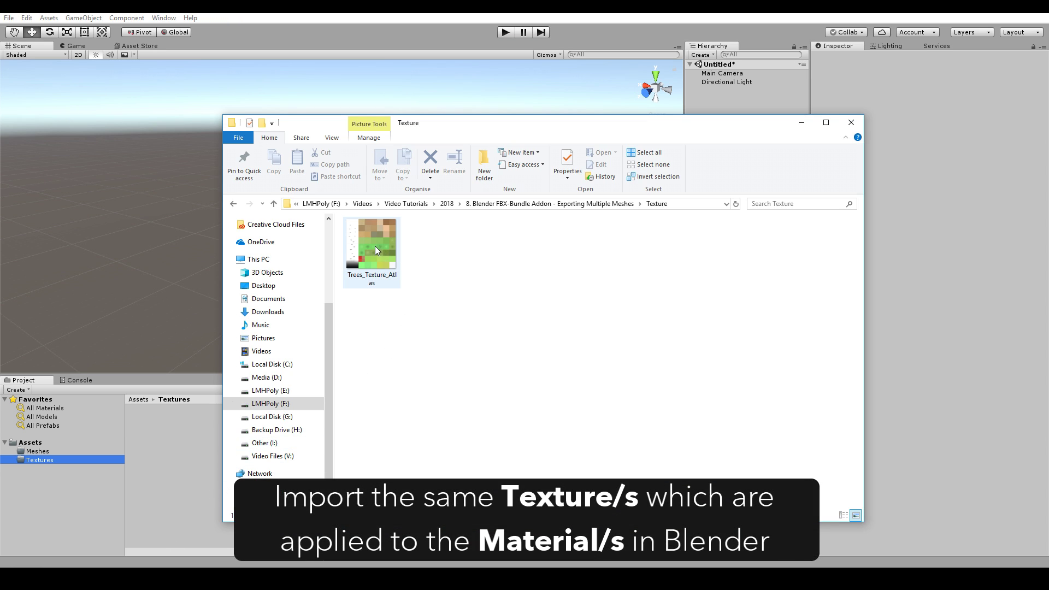
Import Trees_Texture_Atlas into the Unity Textures folder and check its import settings
left_click(375, 246)
left_click_drag(375, 247, 165, 448)
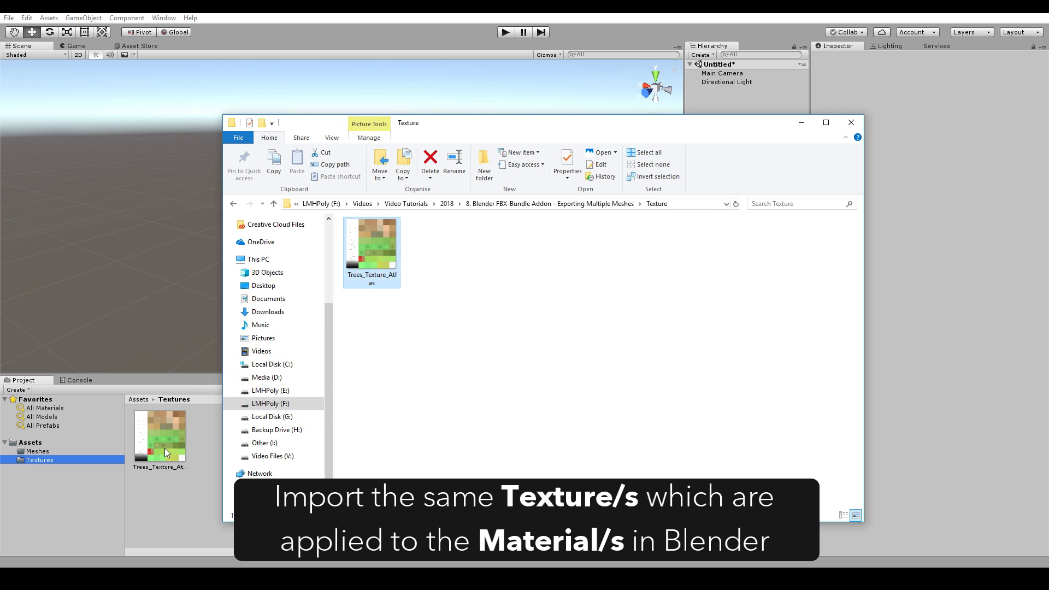
left_click(163, 449)
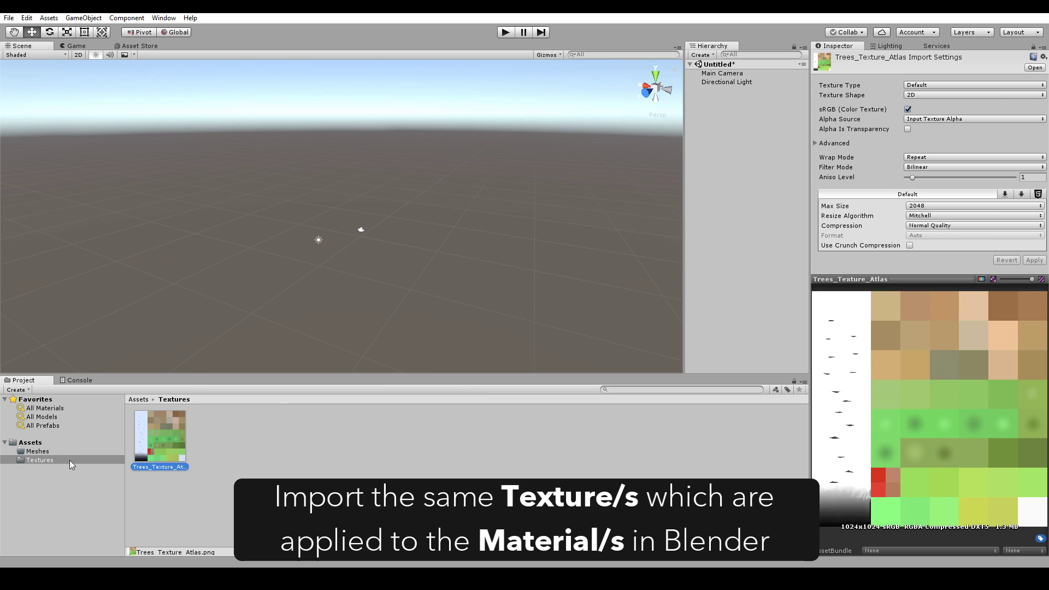
Import all eight exported tree FBX meshes into the Meshes folder and inspect them
left_click(42, 451)
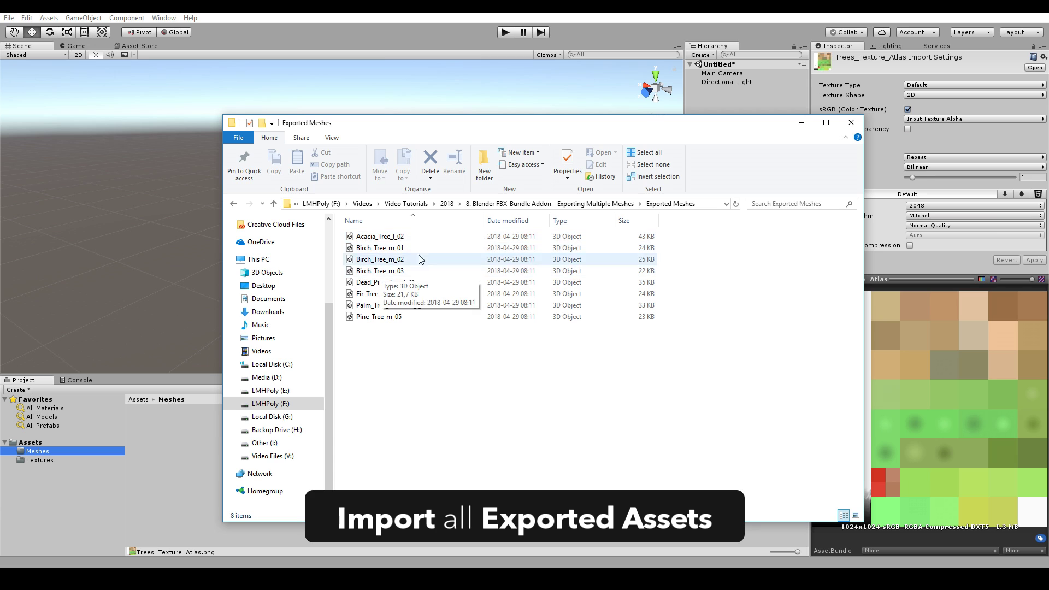
mouse_move(481, 442)
left_mouse_down()
mouse_move(379, 234)
mouse_move(123, 420)
mouse_move(178, 444)
left_mouse_up()
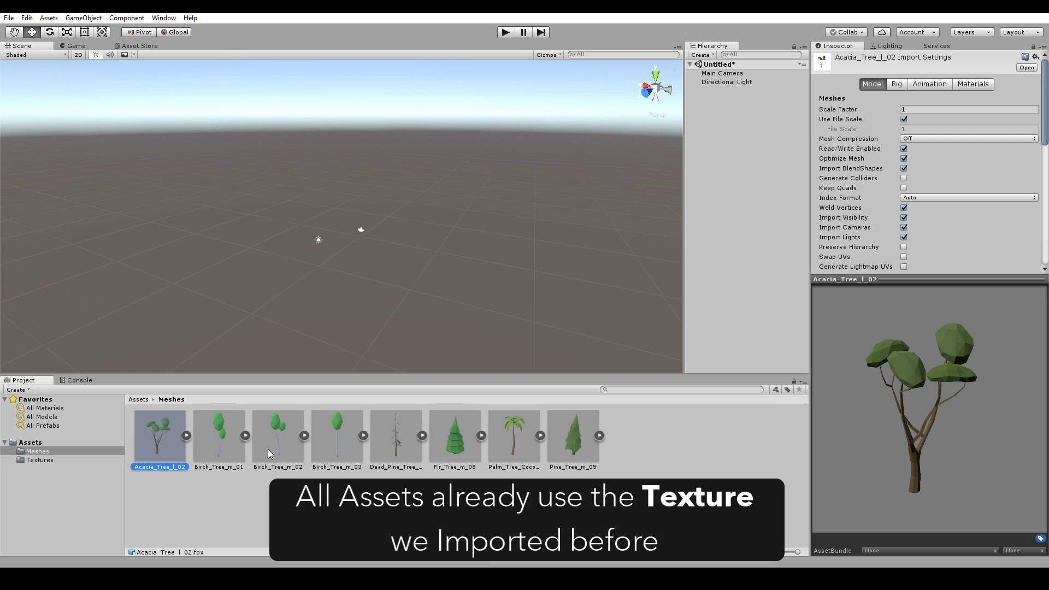
left_click(268, 449)
left_click(333, 449)
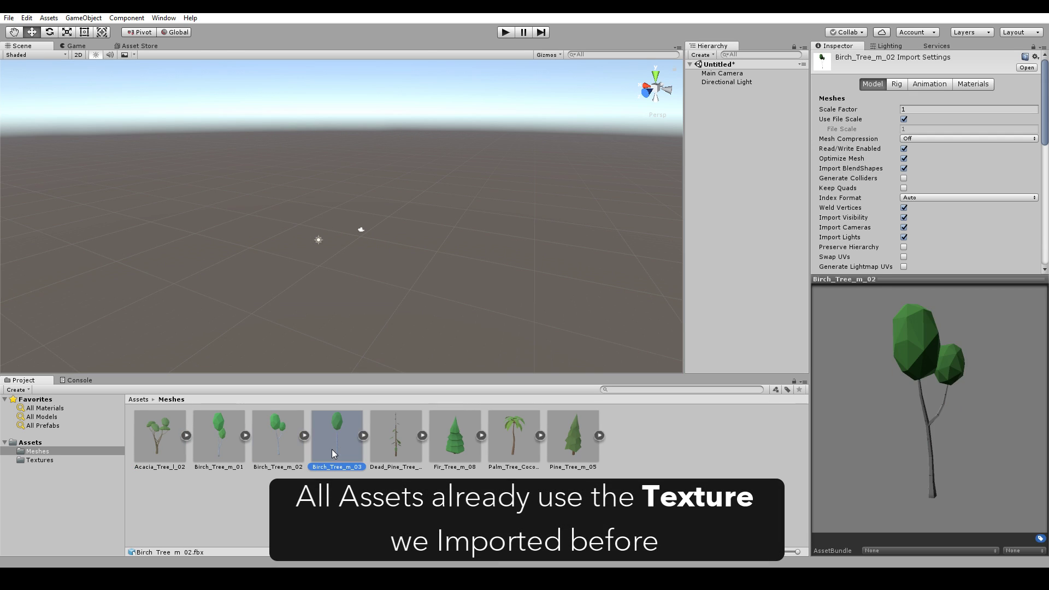
left_click(409, 453)
left_click_drag(909, 279, 921, 376)
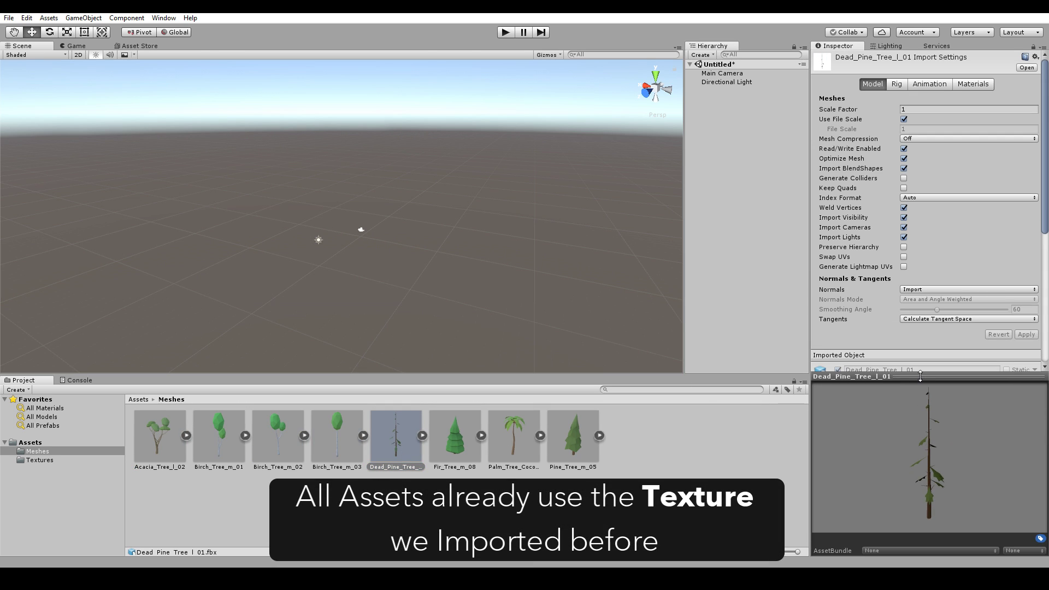
Set all tree meshes to Use External Materials (Legacy), named From Model's Material, and apply
left_click(159, 457)
key("ctrl+a")
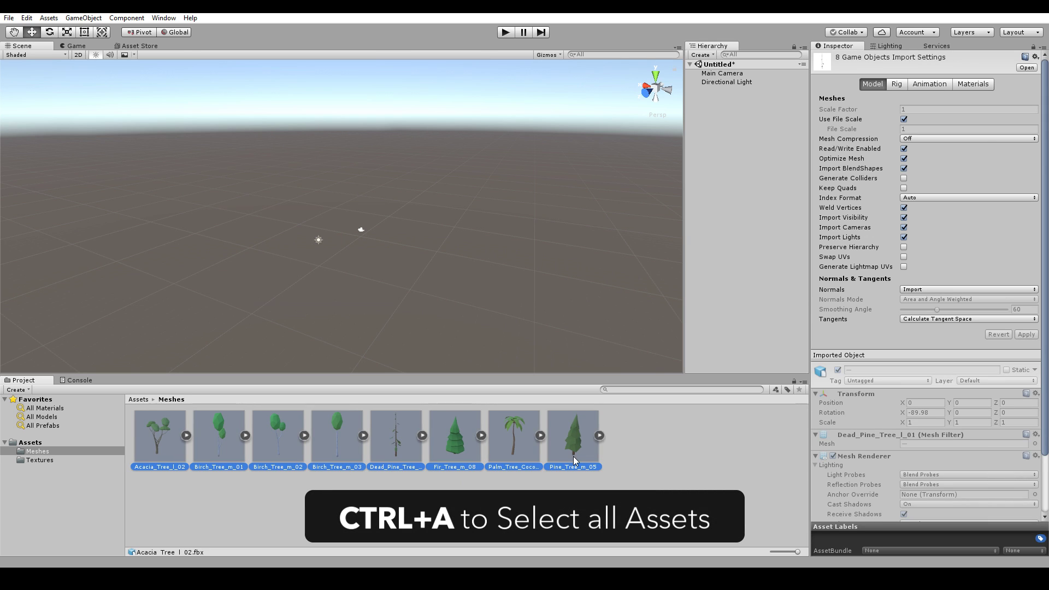
left_click(990, 86)
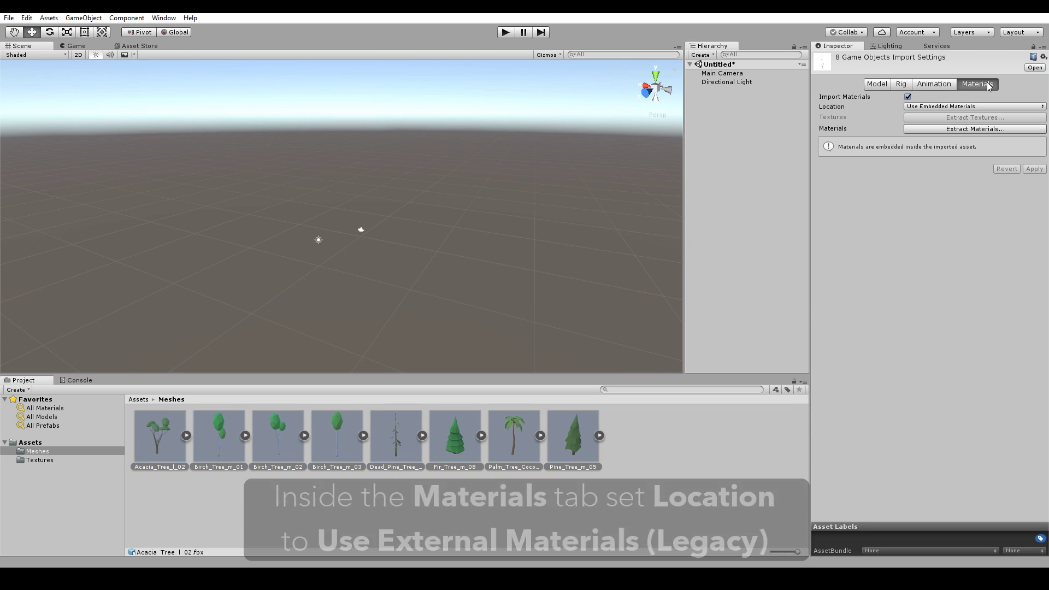
left_click(938, 108)
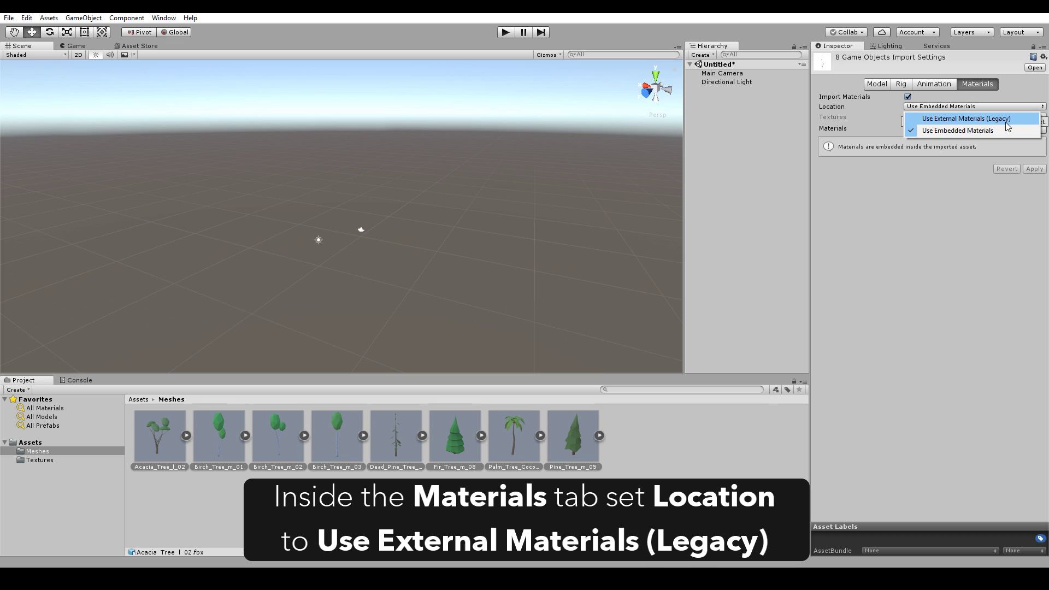
left_click(1019, 120)
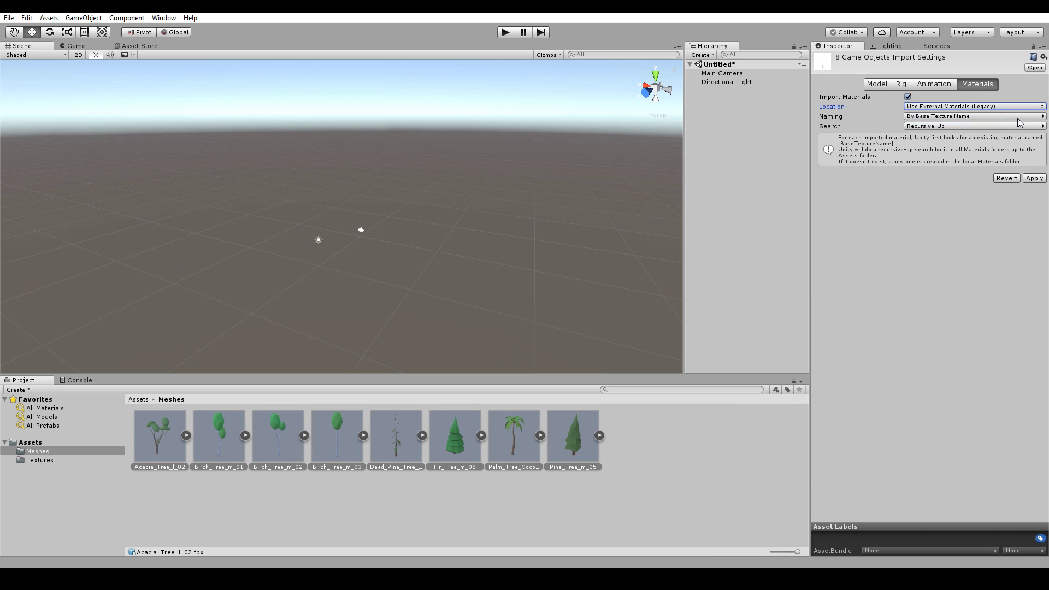
left_click(1001, 117)
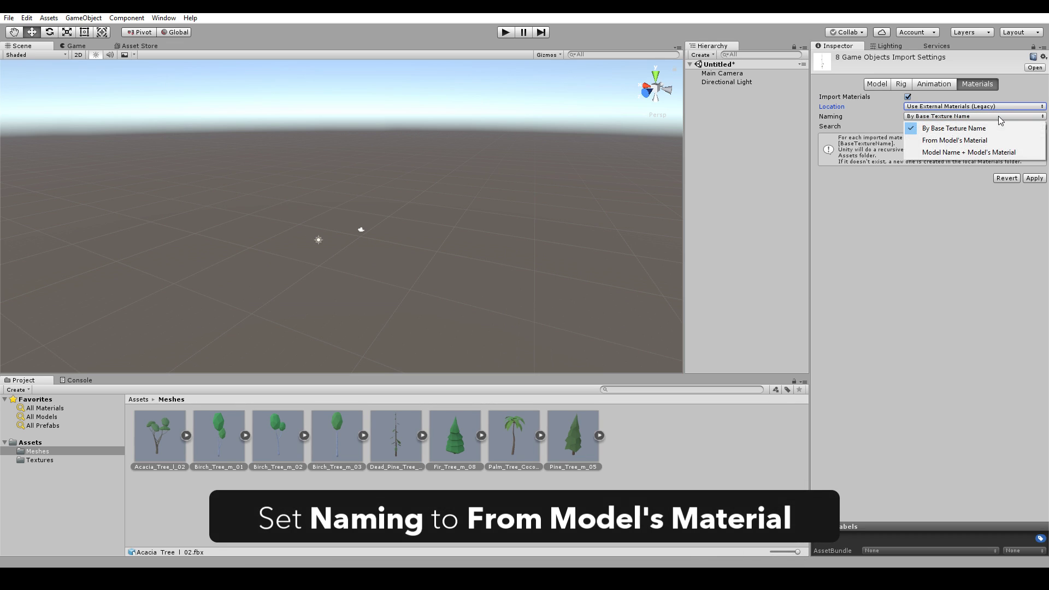
left_click(982, 141)
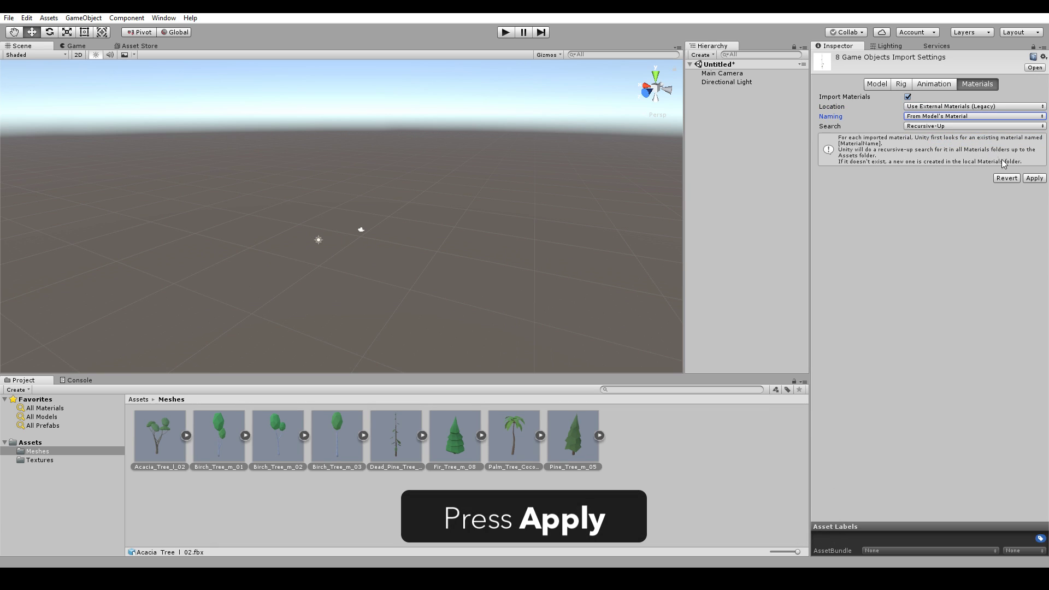
left_click(1035, 178)
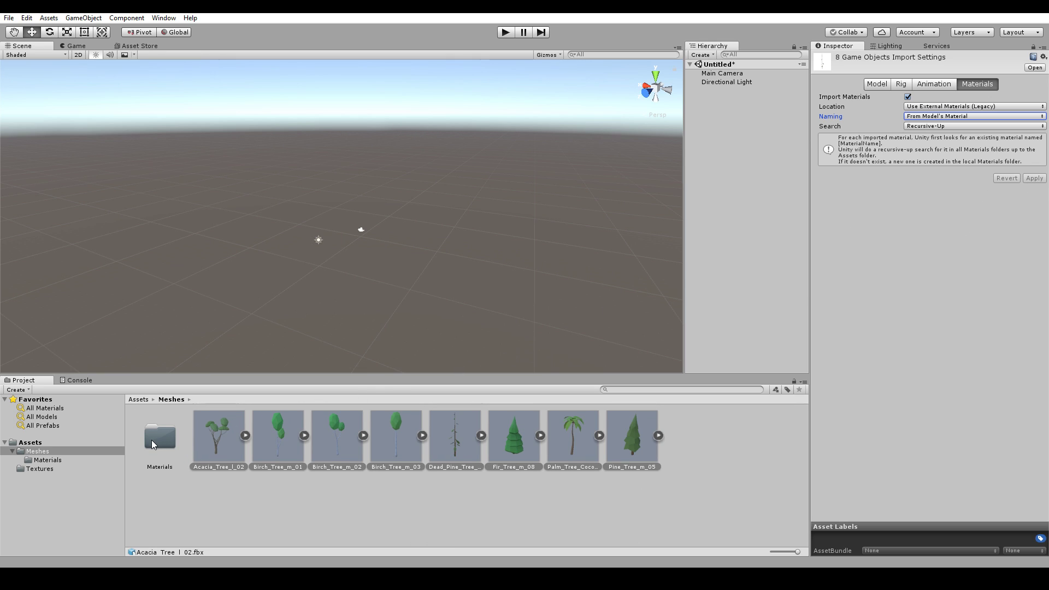
Move the Materials folder into Assets and inspect the Trees_01 material and texture atlas
left_click_drag(153, 445, 31, 443)
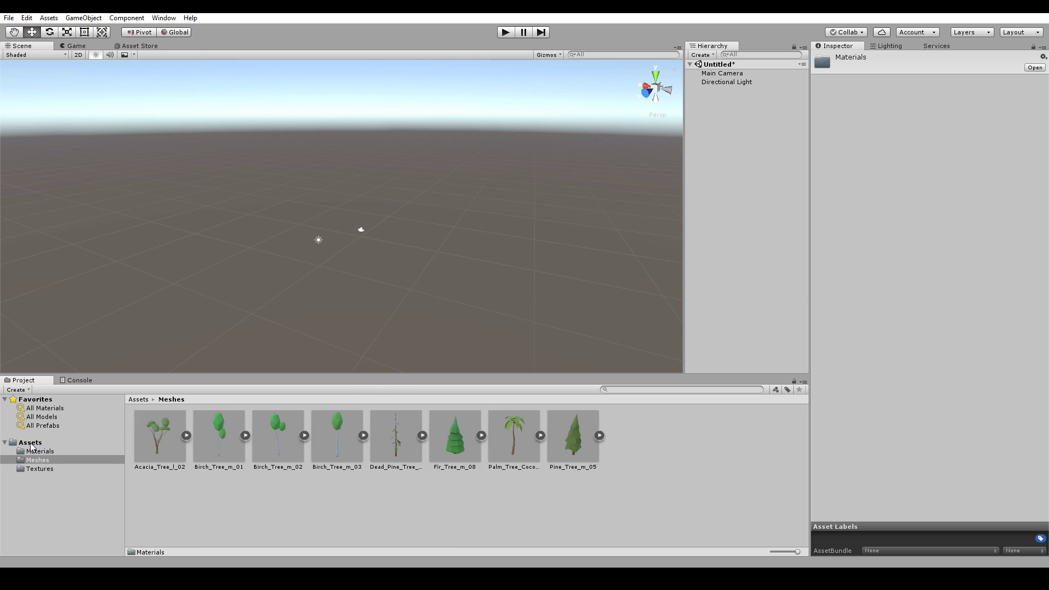
left_click(41, 453)
left_click(161, 432)
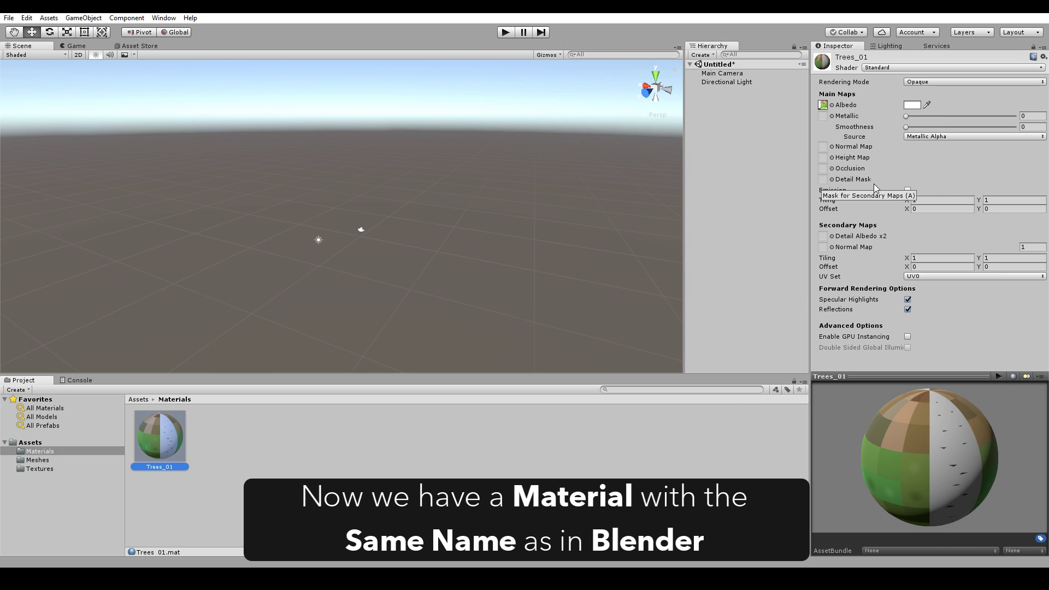
left_click_drag(869, 471, 906, 471)
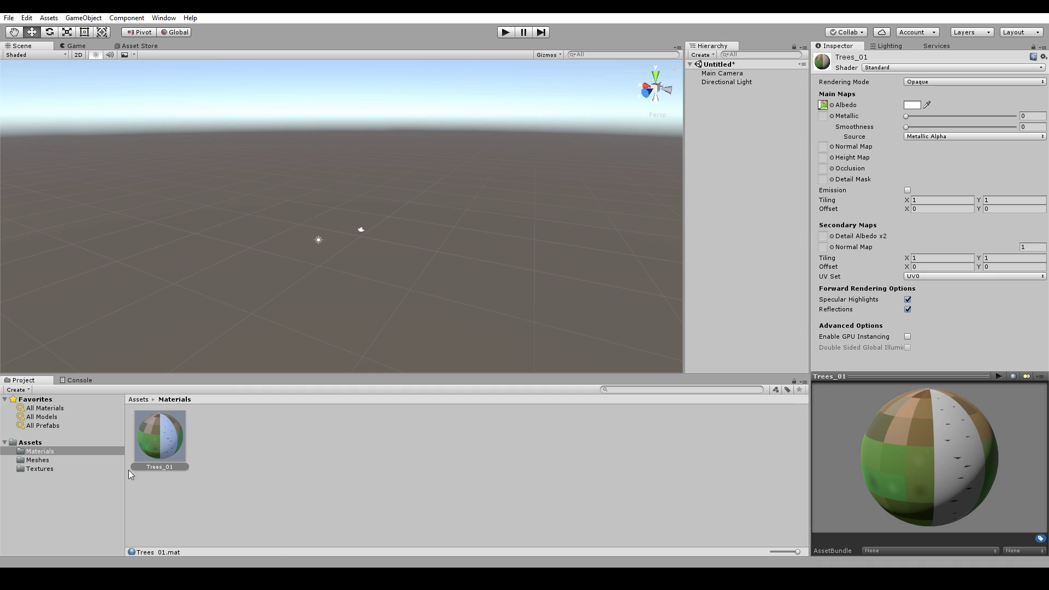
left_click(40, 469)
left_click(141, 437)
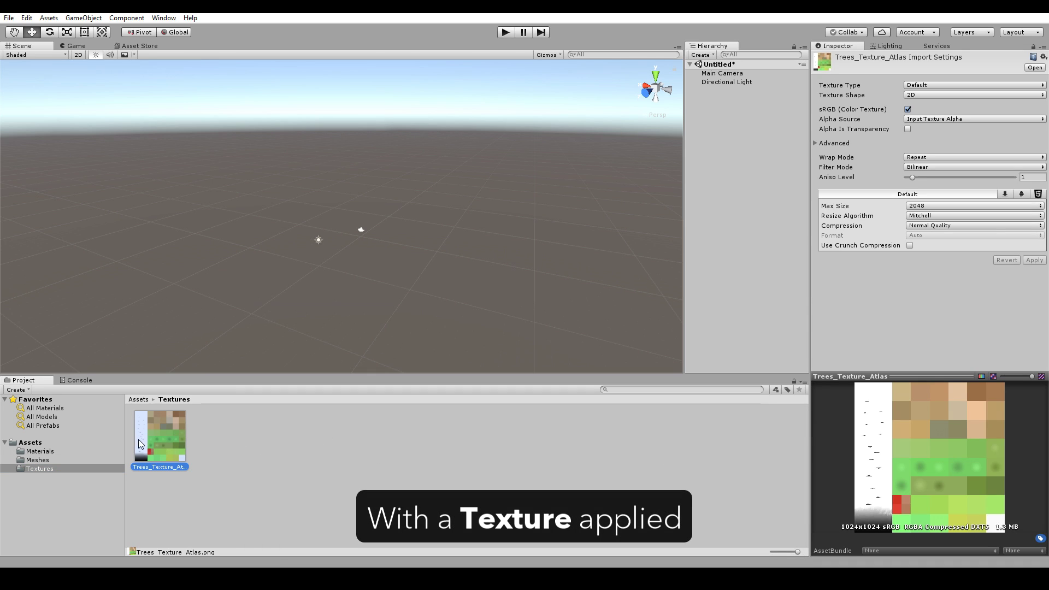
left_click(39, 461)
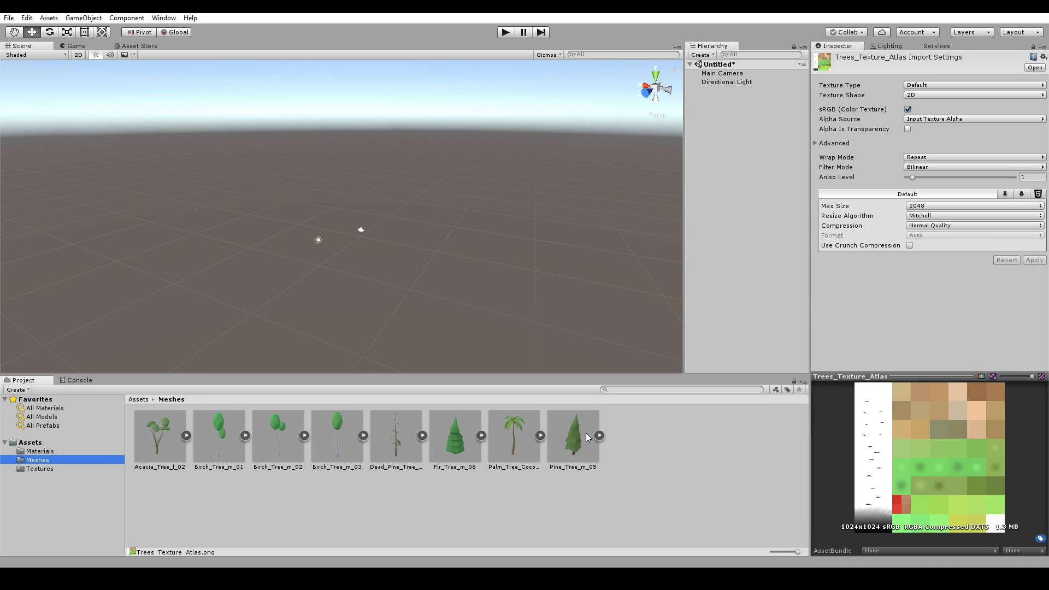
left_click(159, 448)
Place Acacia_Tree_l_02 in the scene and reset its rotation so it stands upright
left_click_drag(161, 438, 740, 221)
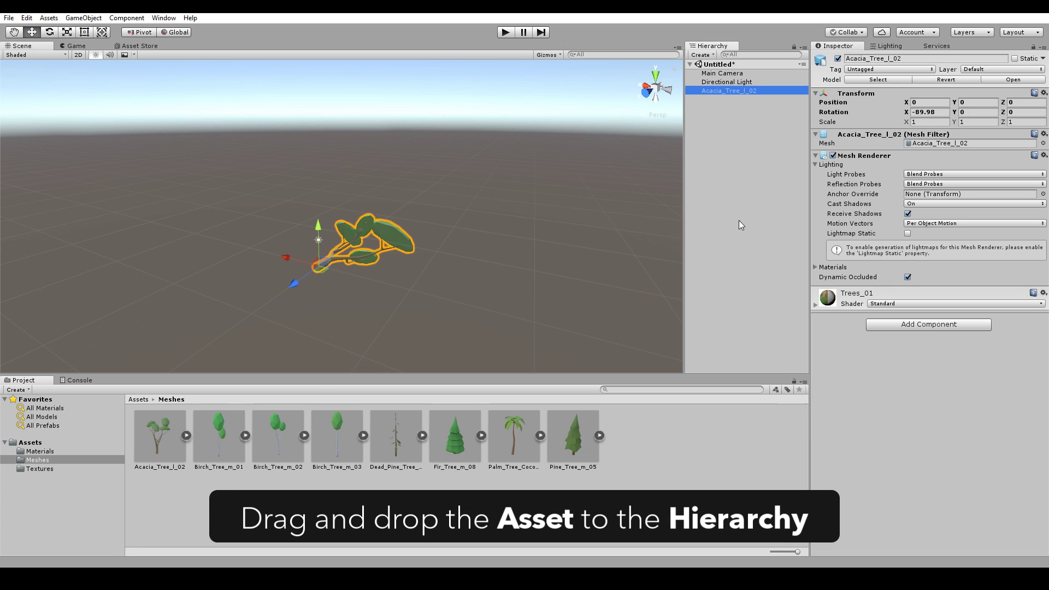
left_click_drag(345, 252, 348, 239, "alt")
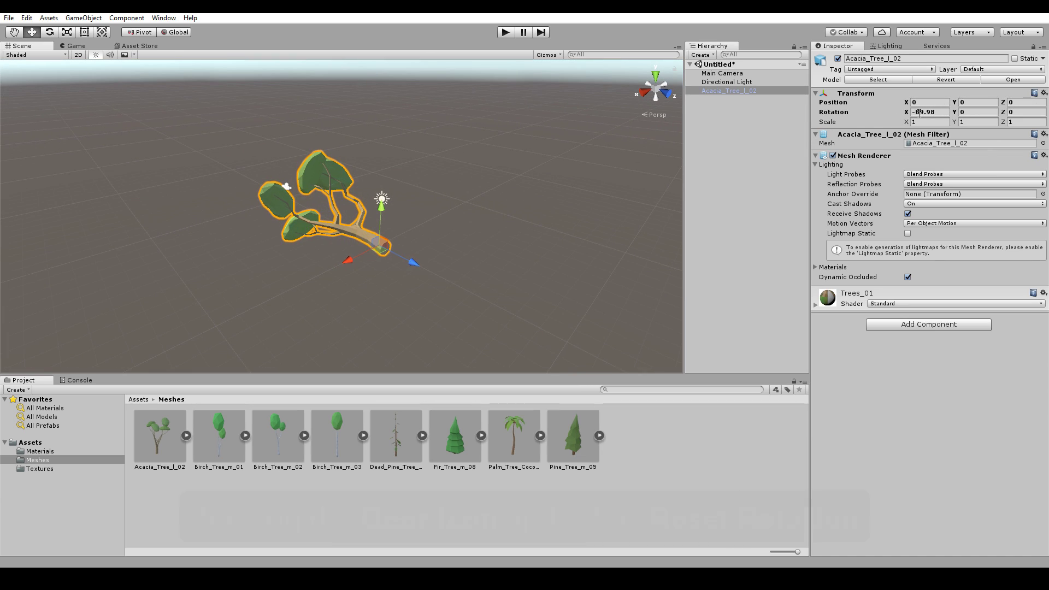
left_click(1045, 93)
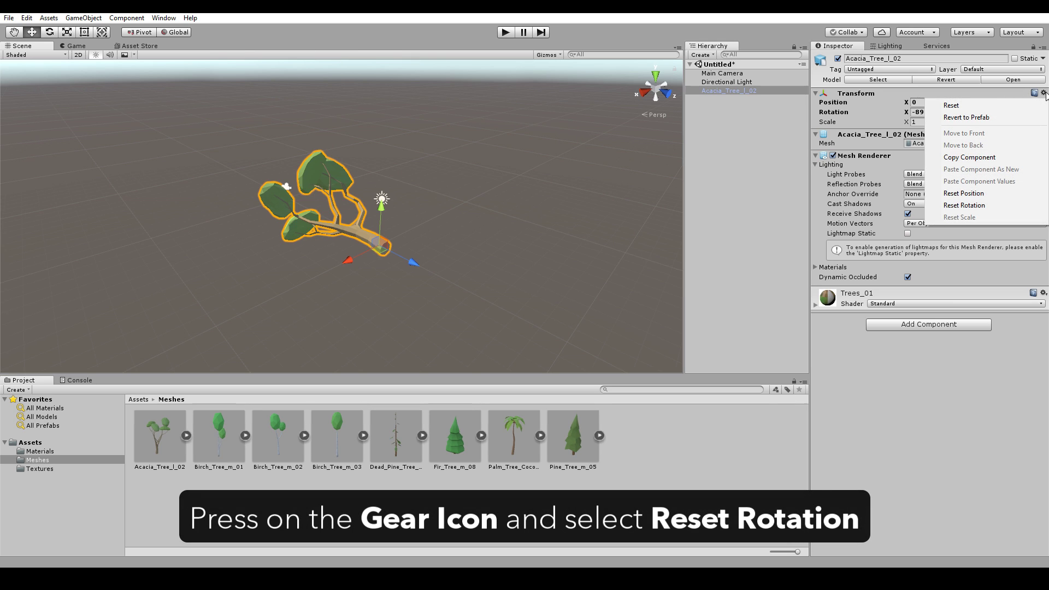
left_click(976, 209)
left_click_drag(534, 204, 656, 197, "alt")
Add the remaining seven tree meshes to the scene and reset their rotation to 0
left_click(217, 447)
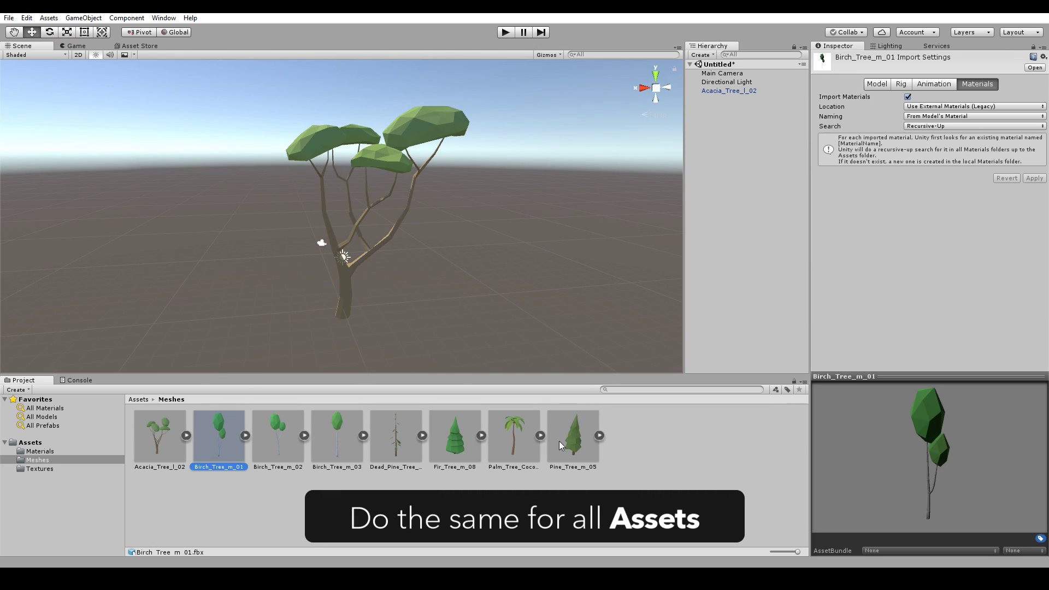
left_click(573, 439, "shift")
left_click_drag(573, 439, 757, 235)
mouse_move(555, 193)
left_mouse_down("alt")
mouse_move(429, 239)
mouse_move(569, 226)
left_mouse_up("alt")
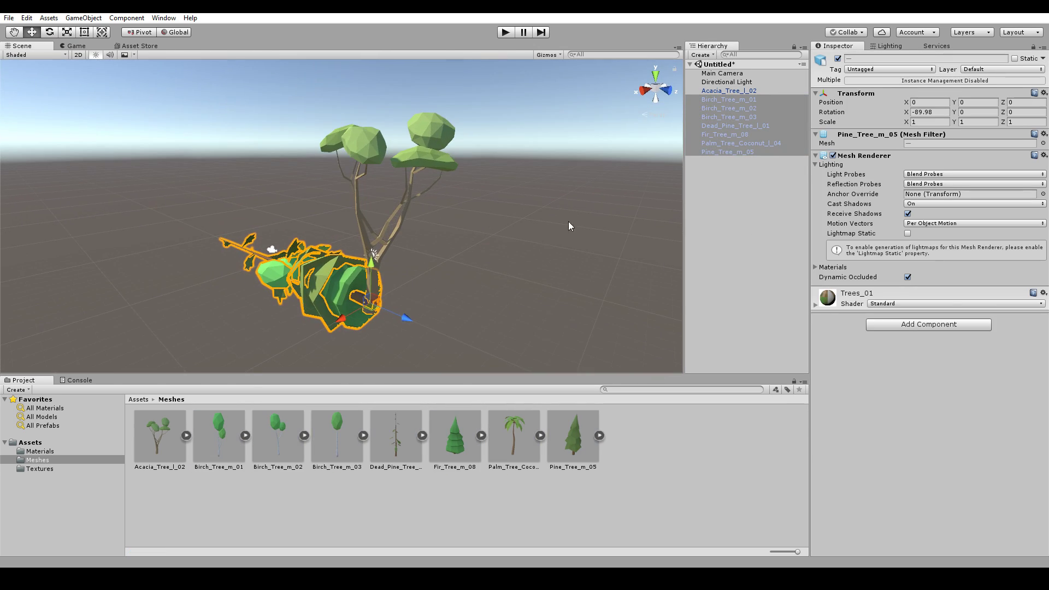
left_click(1044, 93)
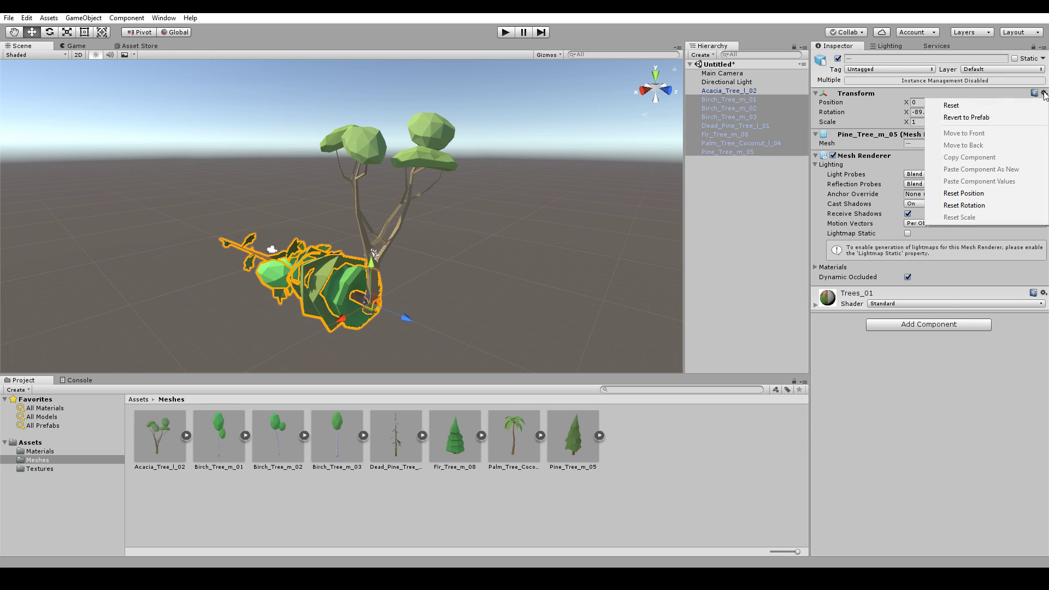
left_click(965, 205)
left_click_drag(569, 153, 460, 197, "alt")
Return to the top-level Assets folder in the Project window
scroll(456, 199, "down", 3)
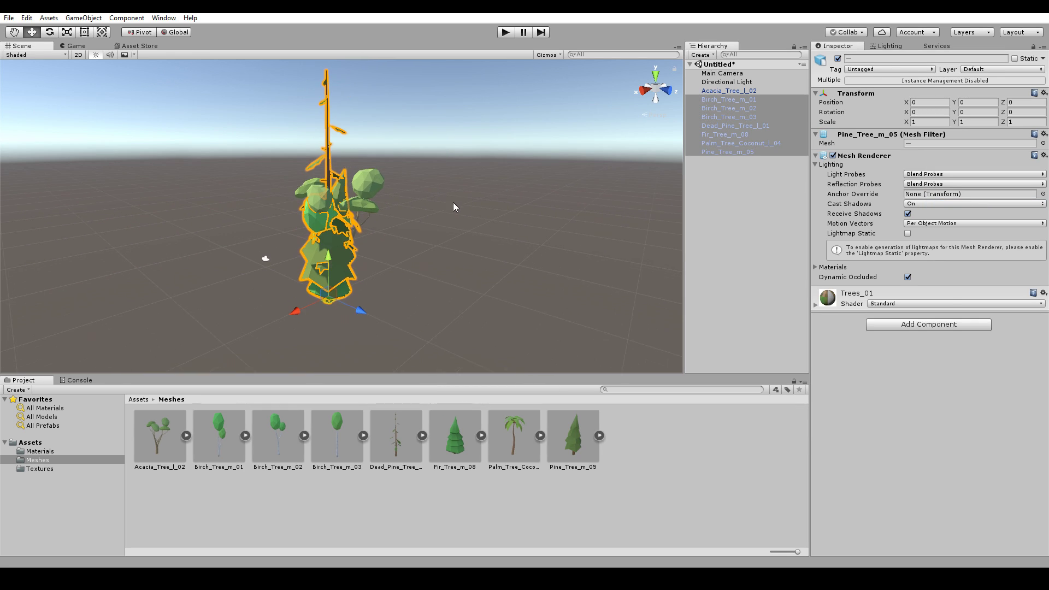
left_click(295, 265)
left_click(54, 443)
right_click(310, 490)
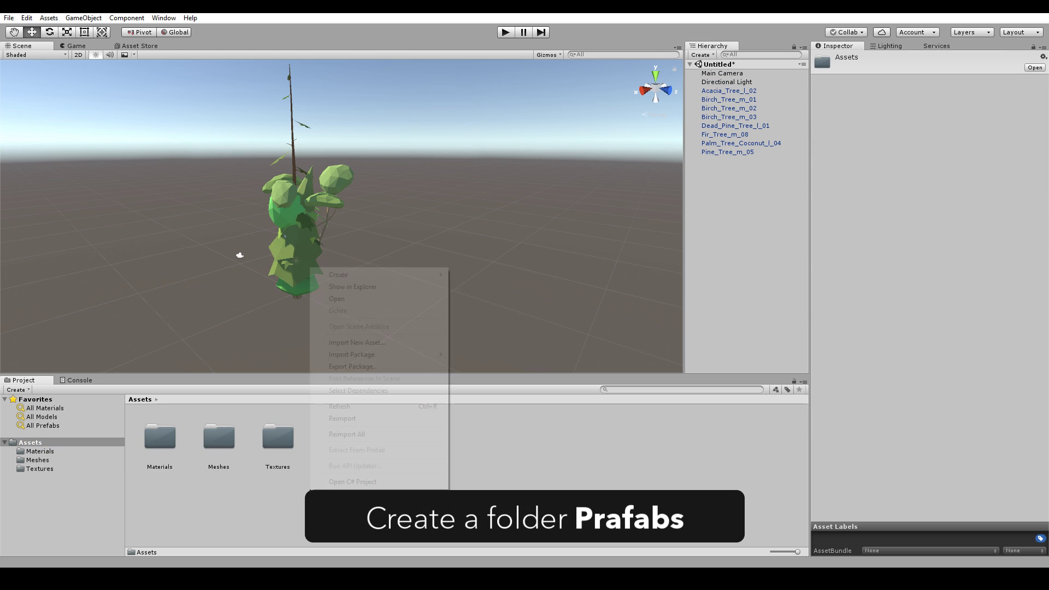
Create a new Prefabs folder under Assets and open it
left_click(507, 219)
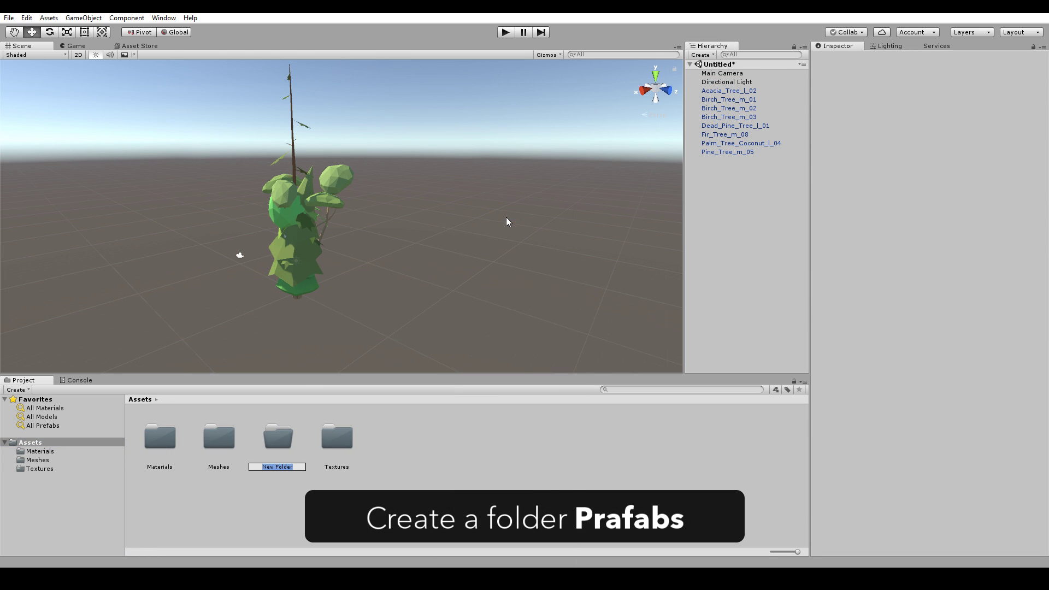
type("Prefabs")
key("Return")
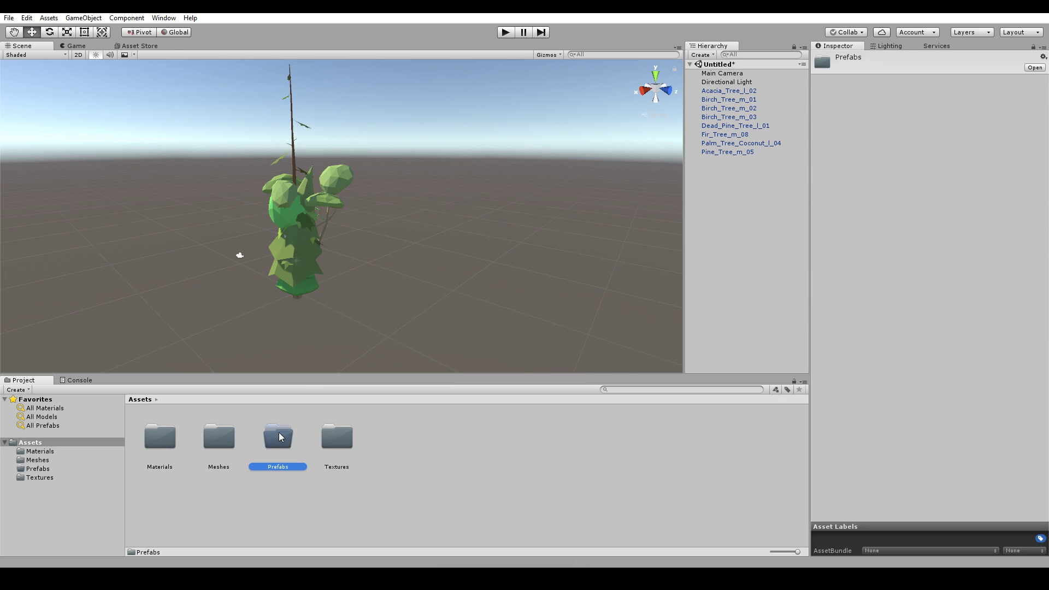
double_click(279, 437)
Make prefabs of the scene trees, Acacia_Tree_l_02 through Pine_Tree_m_05, in Prefabs
left_click_drag(723, 91, 477, 450)
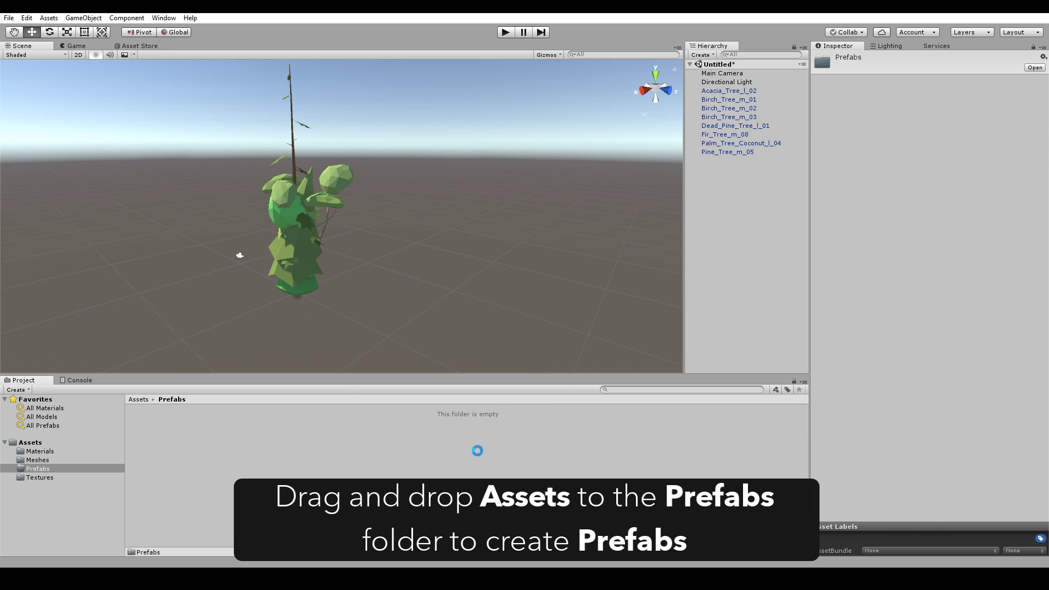
left_click_drag(583, 357, 218, 437)
mouse_move(729, 108)
left_mouse_down()
mouse_move(277, 437)
mouse_move(336, 437)
left_mouse_up()
mouse_move(736, 126)
left_mouse_down()
mouse_move(395, 437)
mouse_move(455, 438)
left_mouse_up()
left_click_drag(730, 143, 513, 437)
left_click_drag(727, 152, 616, 449)
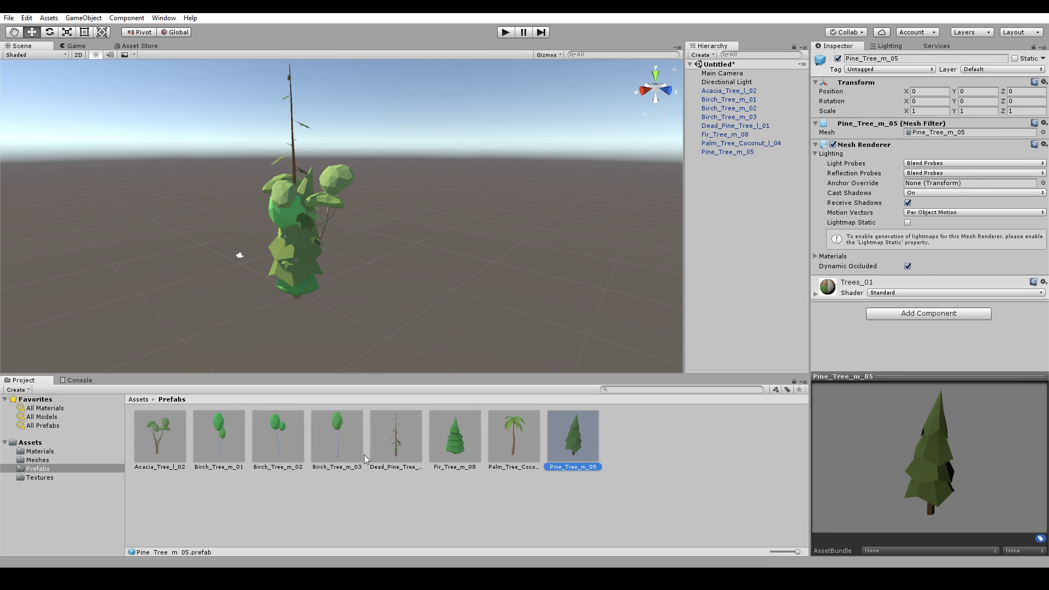
Delete all original trees from the Unity scene and inspect the Acacia and Birch prefabs
left_click(729, 90)
left_click(729, 153, "shift")
key("Delete")
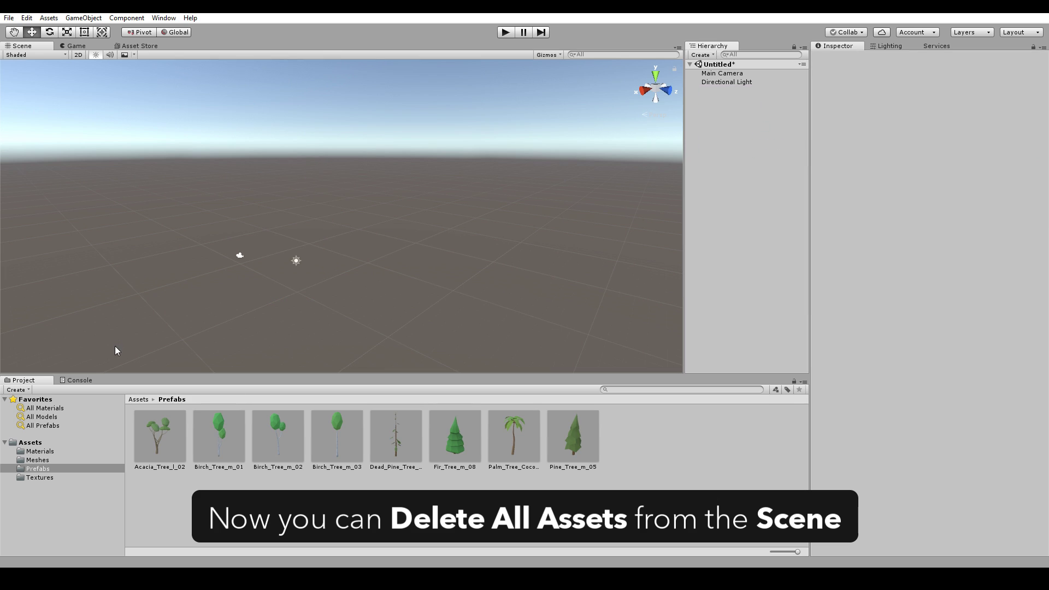
left_click(173, 448)
left_click(219, 446)
left_click(276, 446)
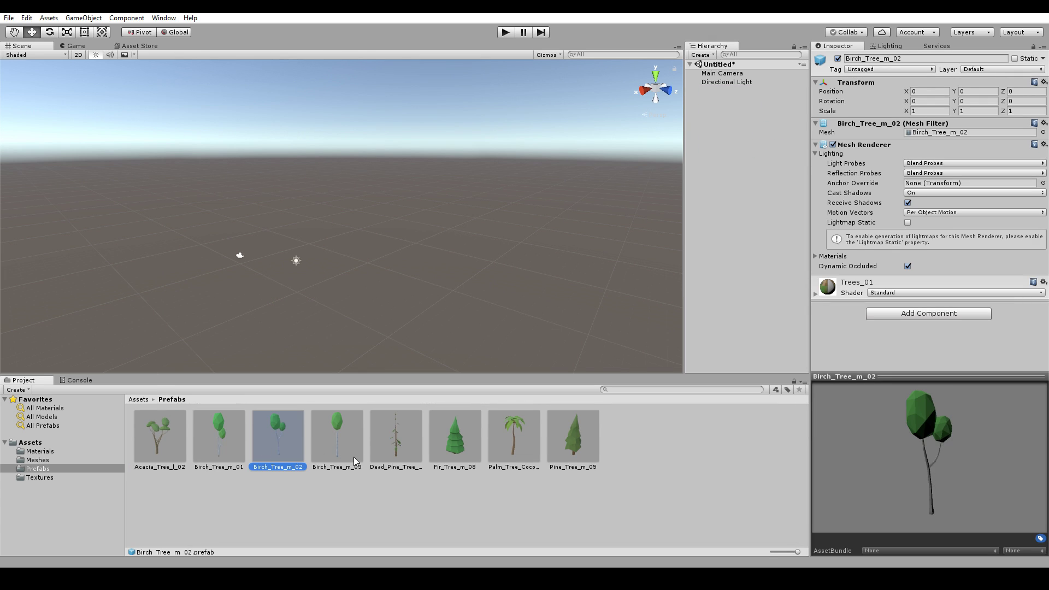
left_click(354, 458)
Place and spread out Dead_Pine_Tree_l_01, Palm_Tree_Coconut_l_04 and Pine_Tree_m_05 prefabs in the scene
left_click_drag(395, 437, 411, 241)
left_click(415, 284)
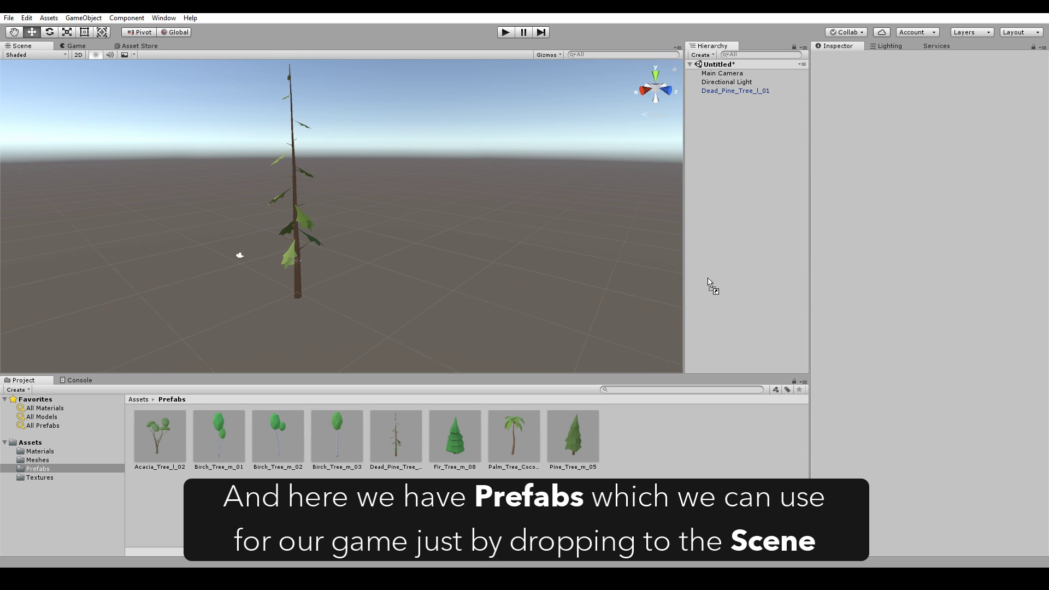
left_click_drag(525, 437, 710, 286)
mouse_move(330, 307)
left_mouse_down()
mouse_move(375, 326)
mouse_move(403, 320)
mouse_move(408, 307)
mouse_move(401, 330)
left_mouse_up()
left_click_drag(573, 436, 727, 219)
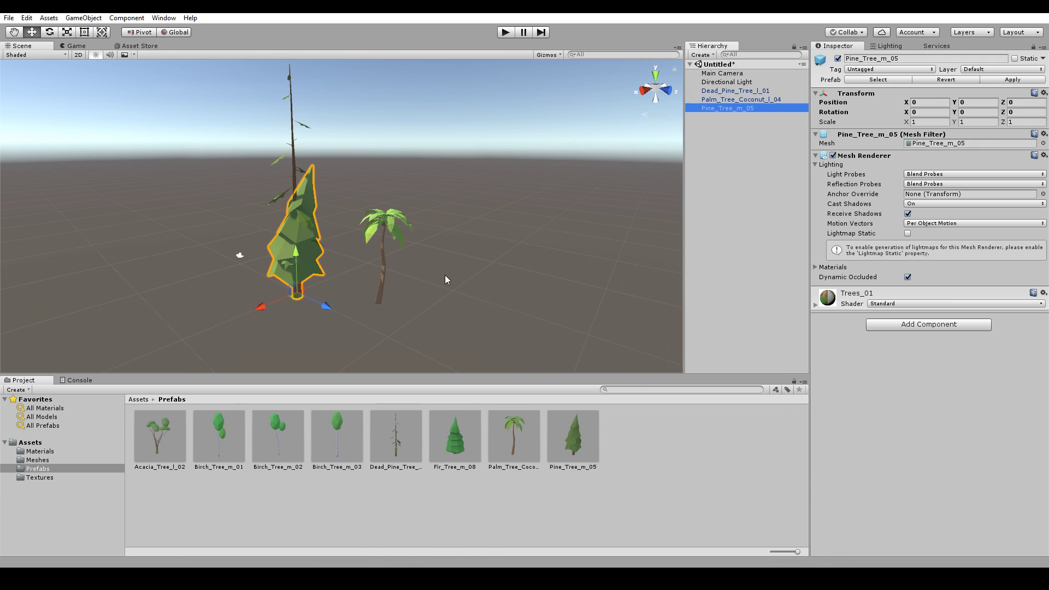
left_click_drag(299, 299, 163, 298)
left_click(422, 277)
middle_click_drag(350, 268, 459, 270)
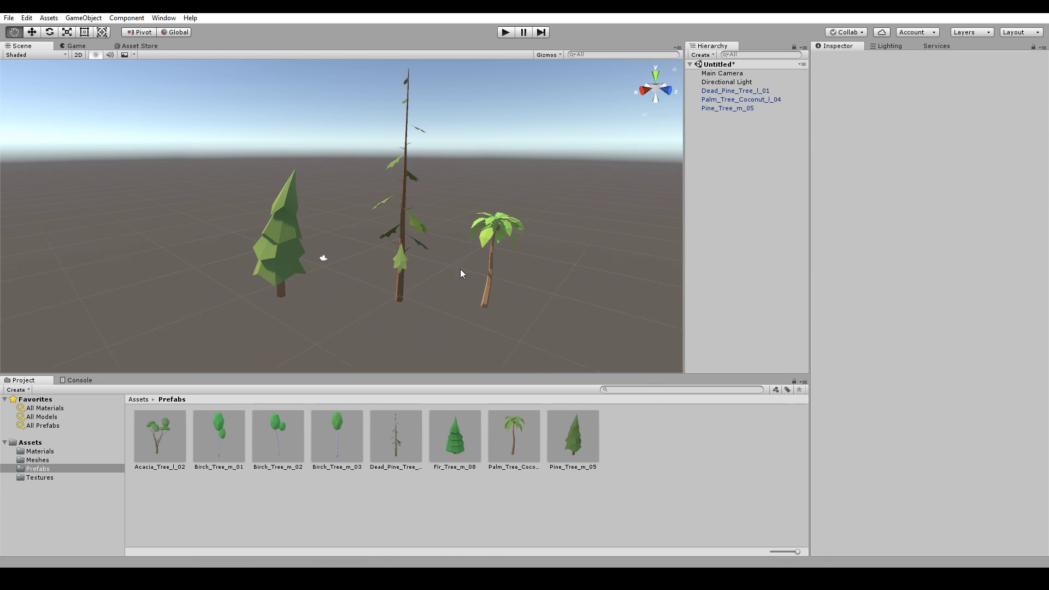
key("shift+space")
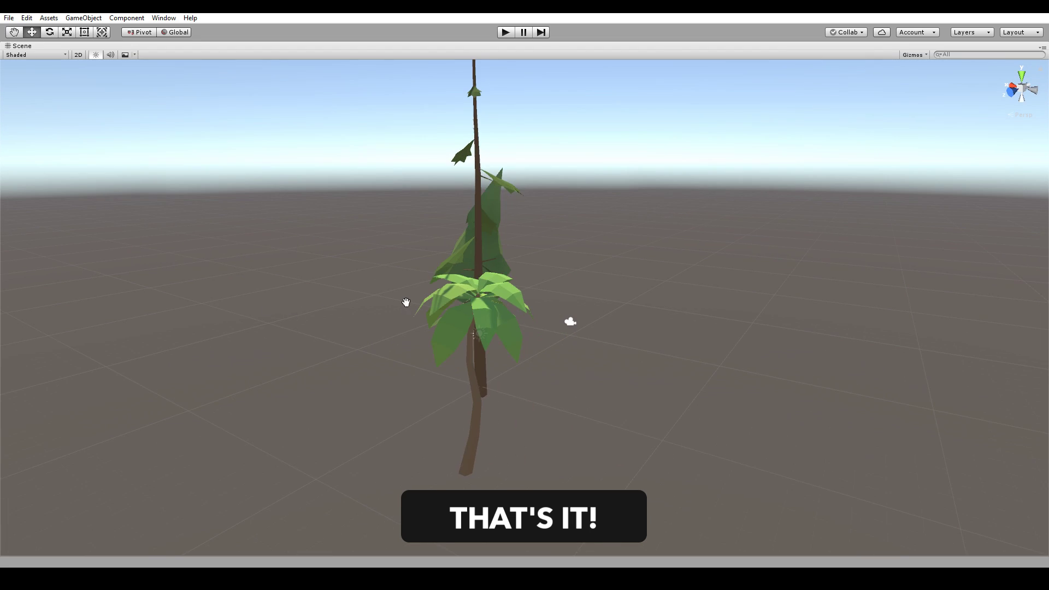
mouse_move(445, 262)
left_mouse_down("alt")
mouse_move(341, 324)
mouse_move(623, 283)
mouse_move(513, 292)
mouse_move(563, 310)
left_mouse_up("alt")
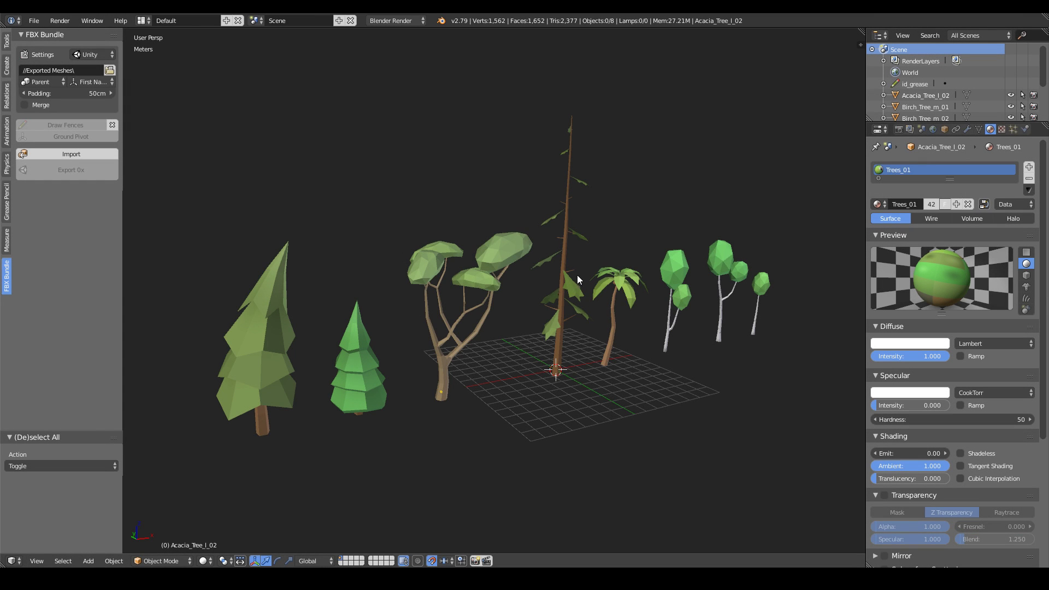
Set the FBX Bundle mode to Name
key("a")
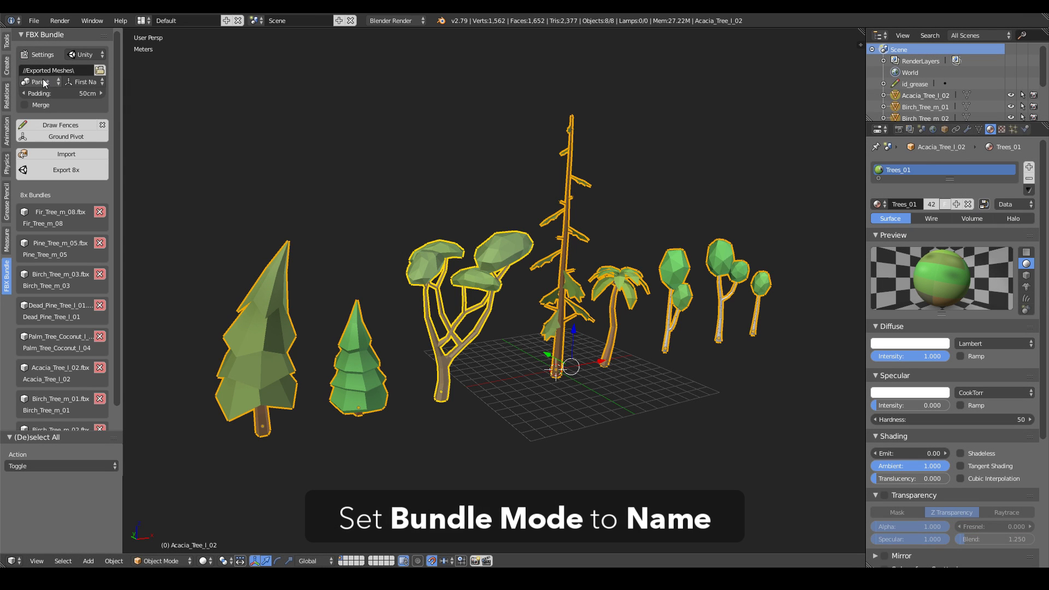
left_click(43, 82)
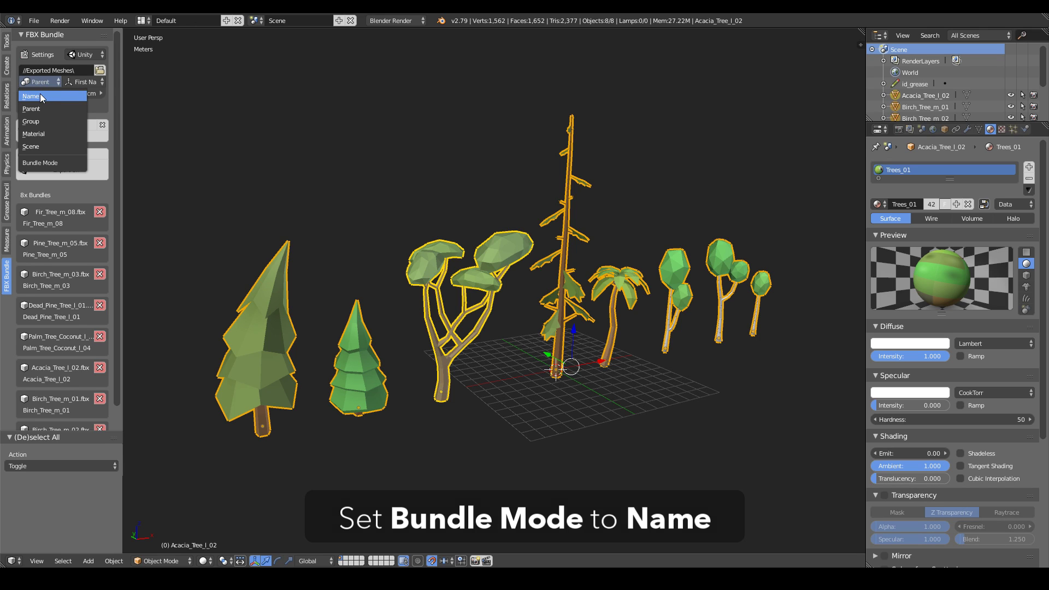
left_click(42, 97)
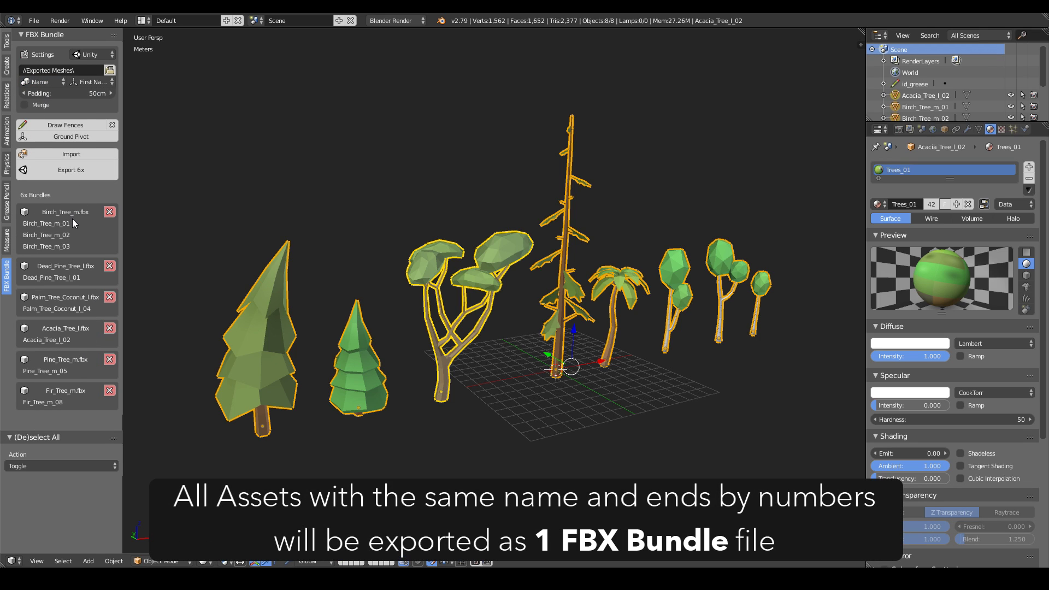
Export the three birch trees as one Birch_Tree_m FBX into Unity's Meshes folder
left_click(672, 288)
left_click(724, 274, "shift")
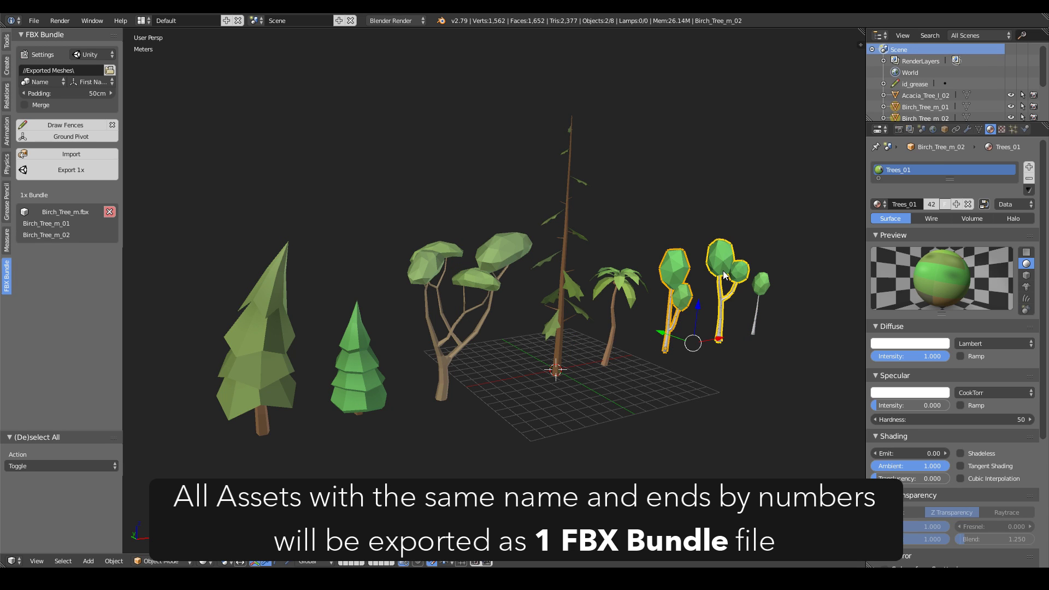
left_click(756, 290, "shift")
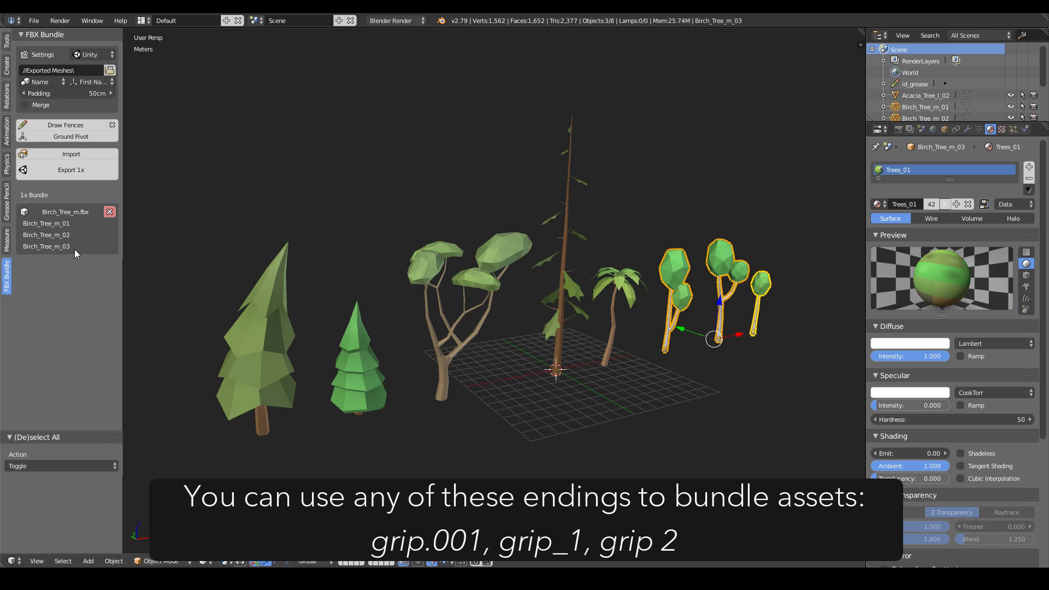
left_click(71, 170)
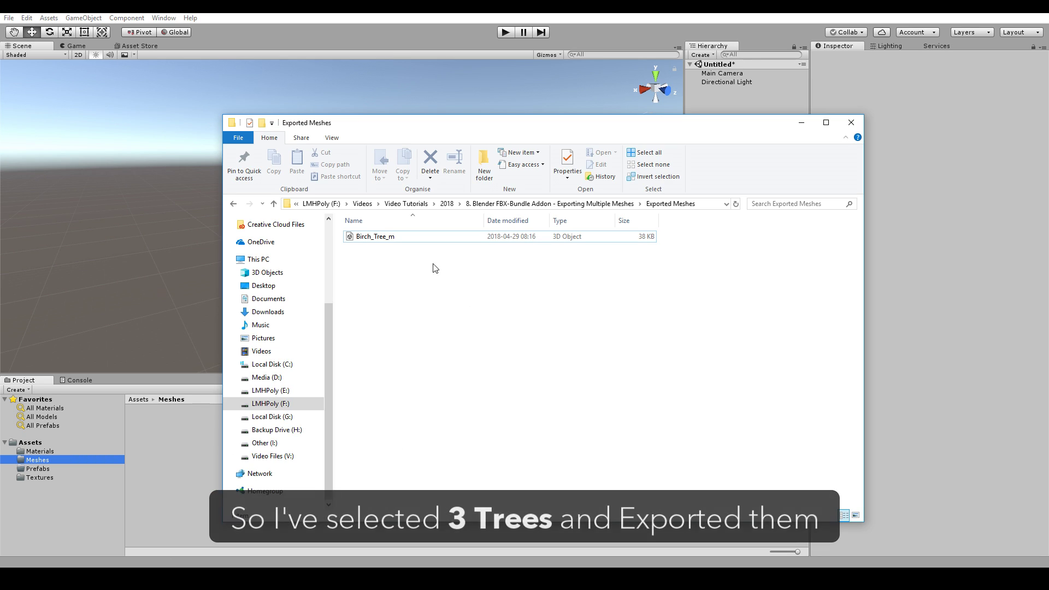
left_click_drag(412, 247, 172, 437)
left_click(167, 437)
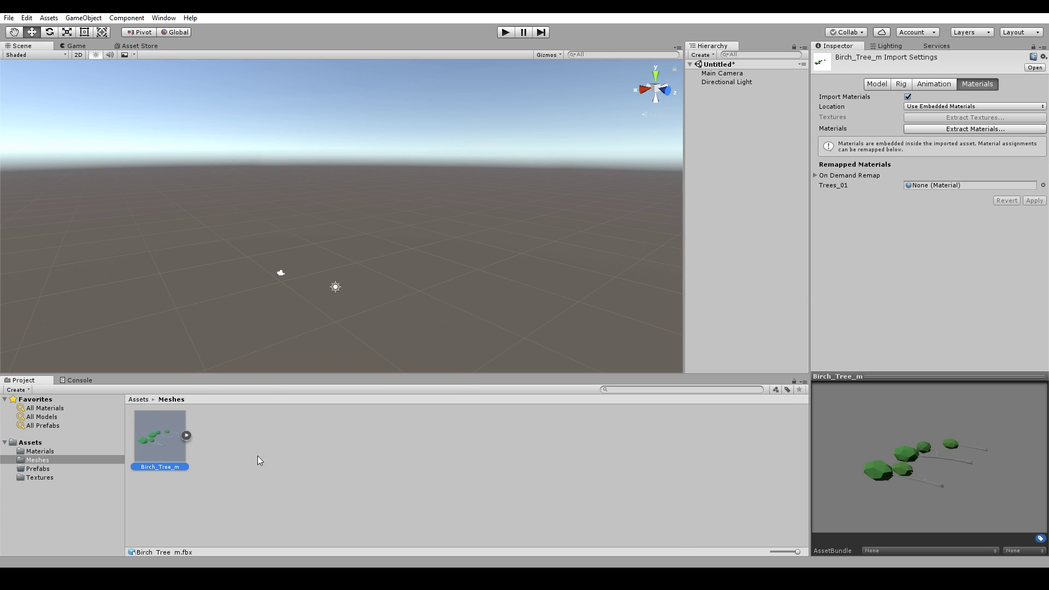
Add Birch_Tree_m to the scene and reset its three child trees' rotation so they stand upright
left_click_drag(188, 435, 769, 154)
left_click(697, 91)
left_click(735, 99)
left_click(748, 117, "shift")
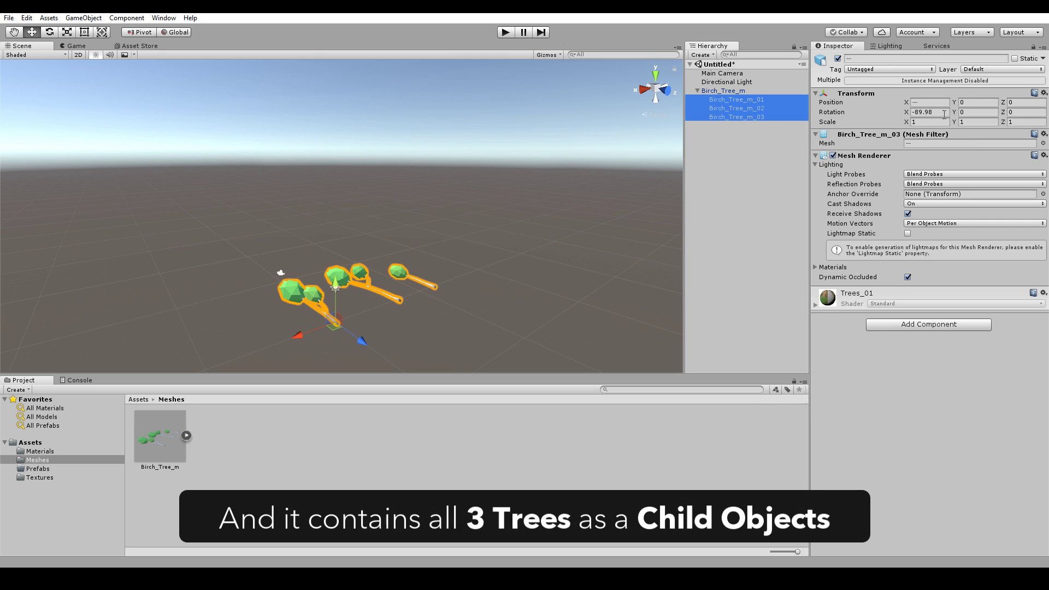
left_click(1042, 95)
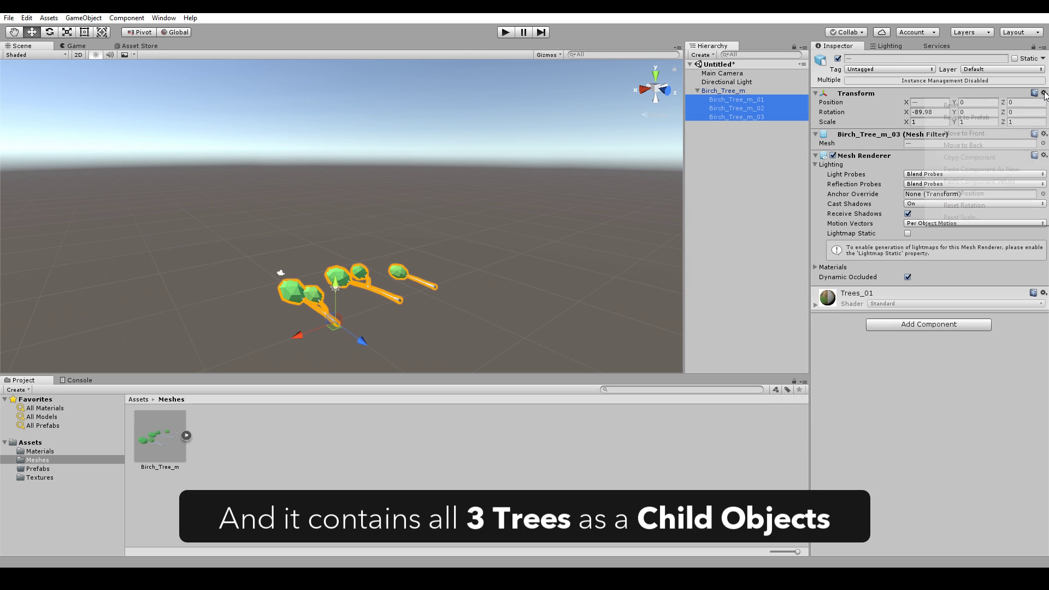
left_click(964, 205)
left_click(762, 135)
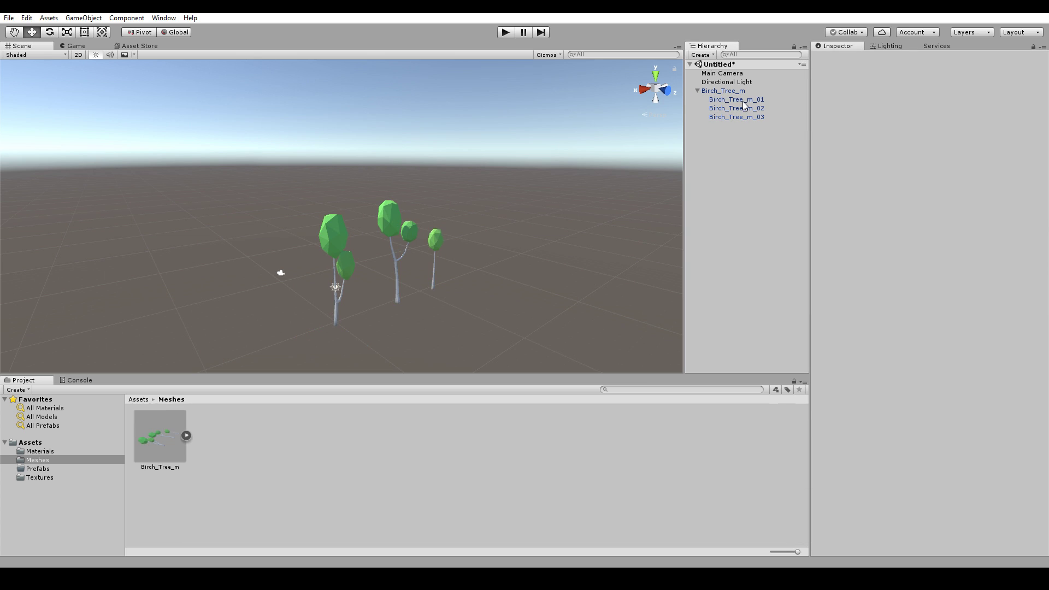
left_click(737, 91)
Move Birch_Tree_m_01 to X -4.32, Z -4.04 and Birch_Tree_m_02 to X -1.36, Z 6.4
key("f")
mouse_move(392, 198)
left_mouse_down("alt")
mouse_move(396, 172)
mouse_move(412, 232)
left_mouse_up("alt")
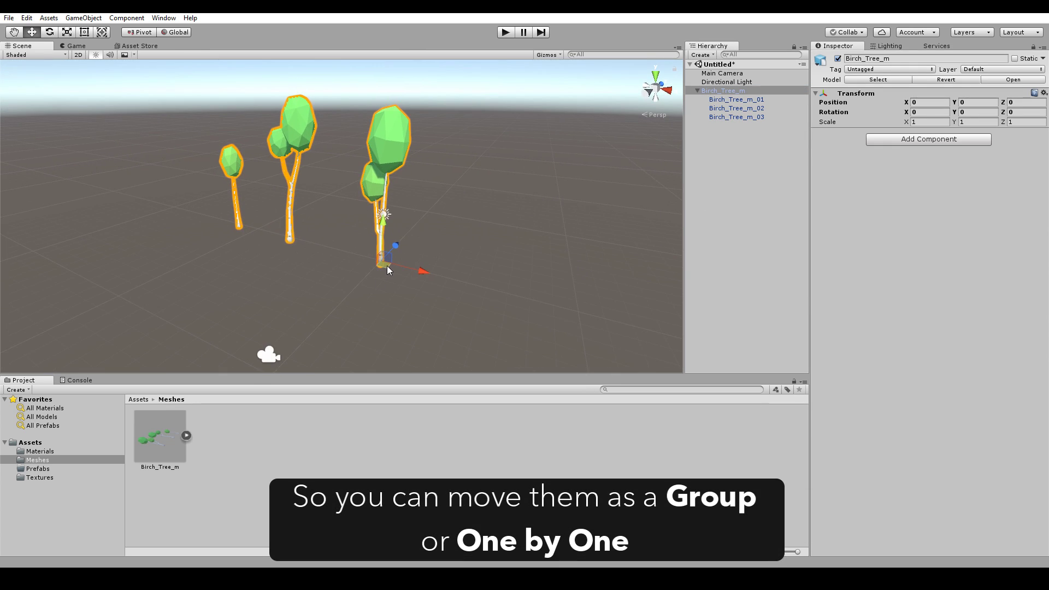
left_click(387, 164)
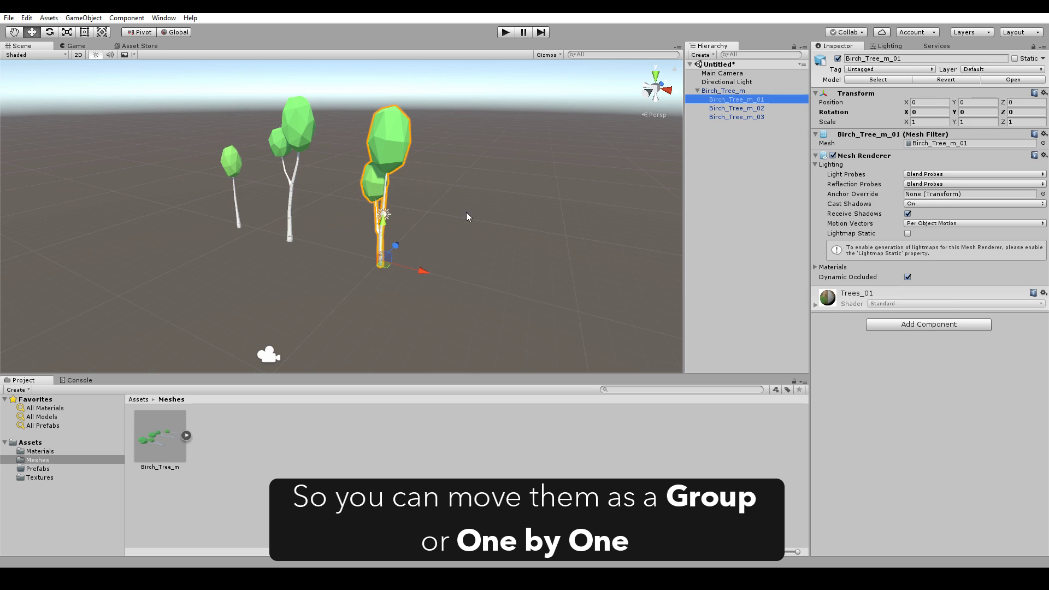
left_click_drag(384, 264, 281, 278)
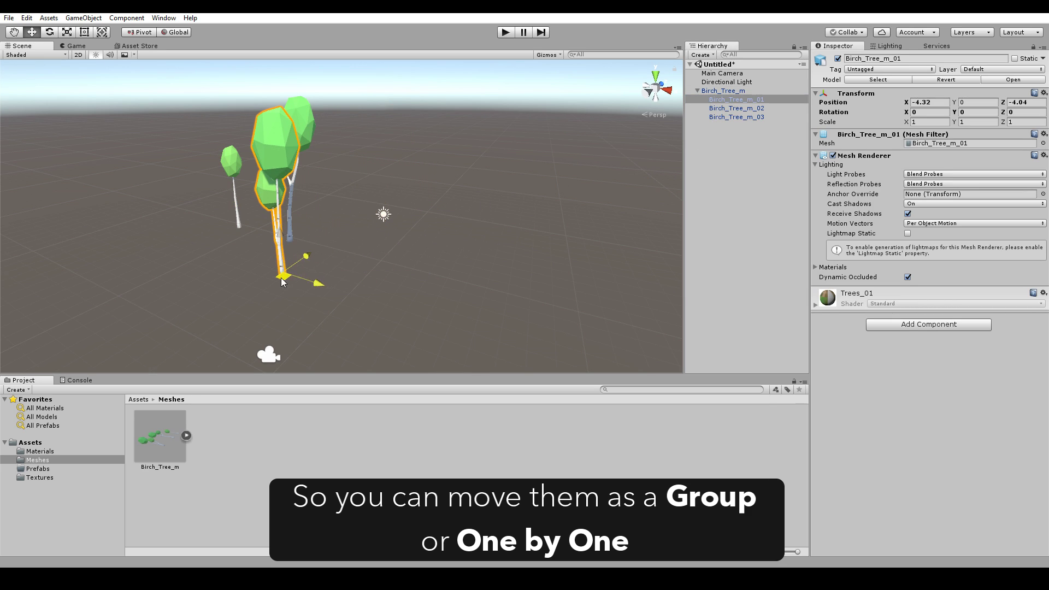
left_click(730, 109)
left_click_drag(300, 235, 416, 232)
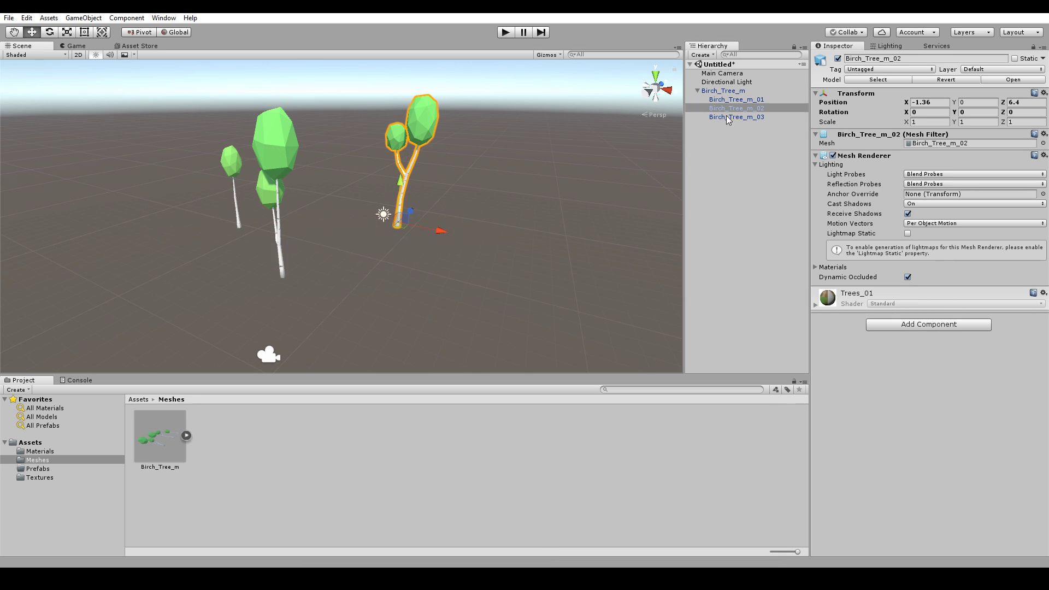
Move the whole Birch_Tree_m group to a new spot in the scene
left_click(705, 91)
left_click(698, 91)
left_click_drag(384, 263, 422, 235)
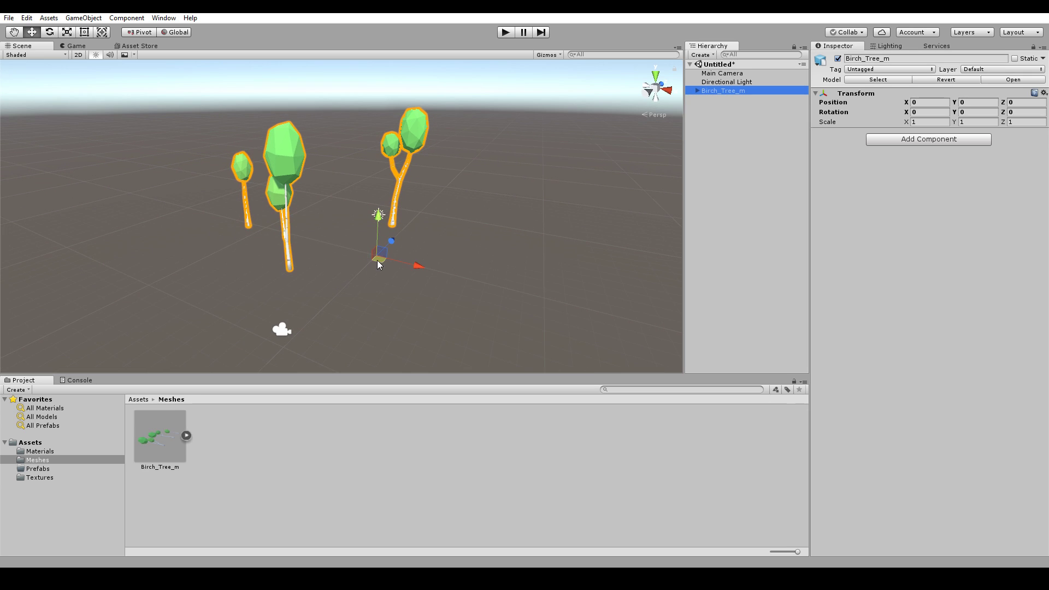
left_click(548, 188)
scroll(549, 188, "up", 3)
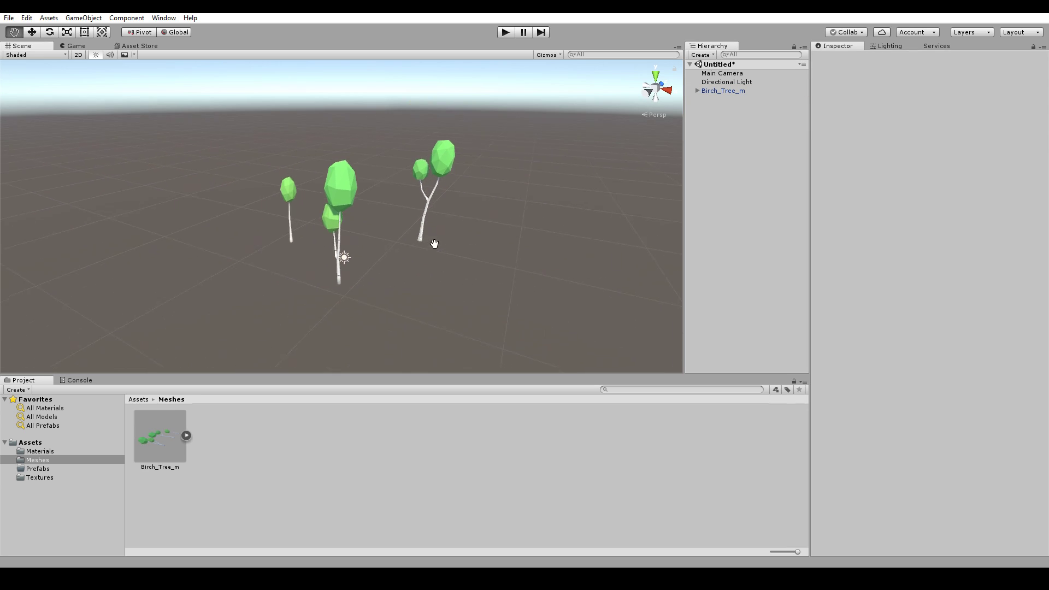